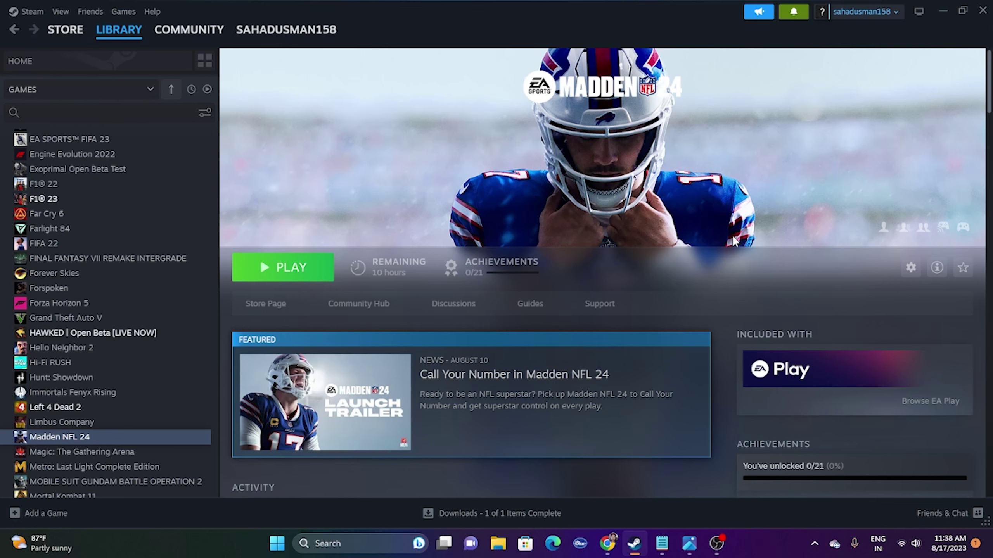
- Restart the computer using the Windows power options
click(277, 545)
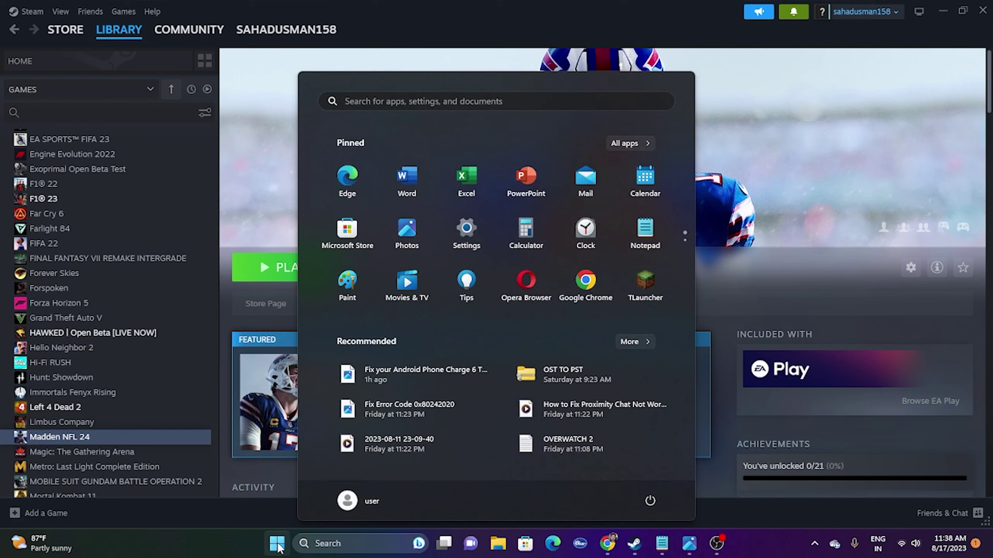
click(655, 501)
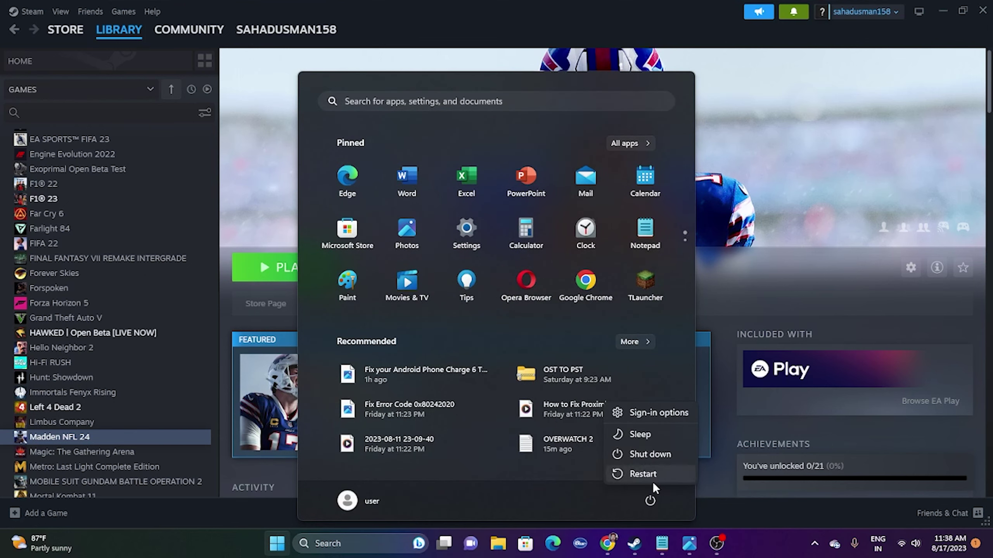
click(651, 471)
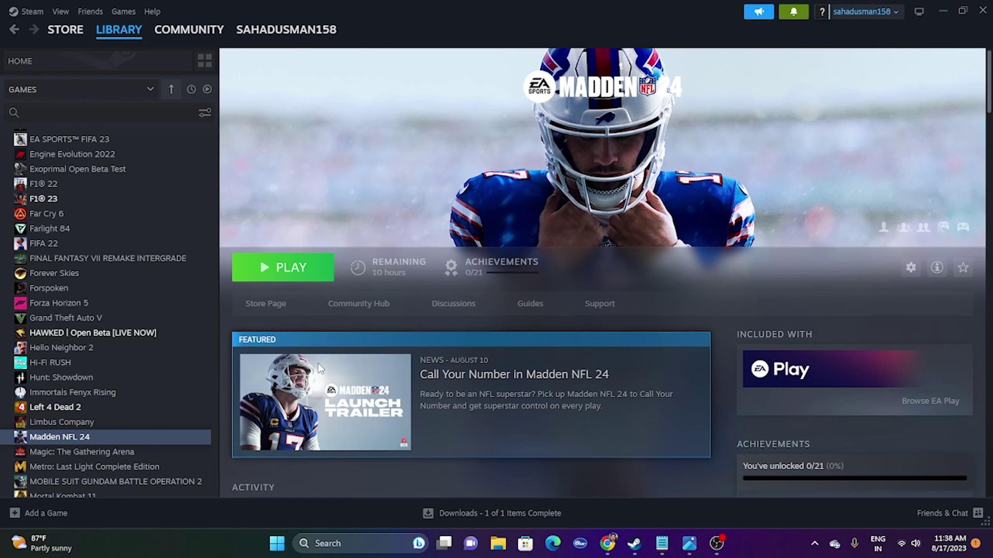
- Start verifying the integrity of the installed Madden NFL 24 game files from the game's properties
right_click(88, 435)
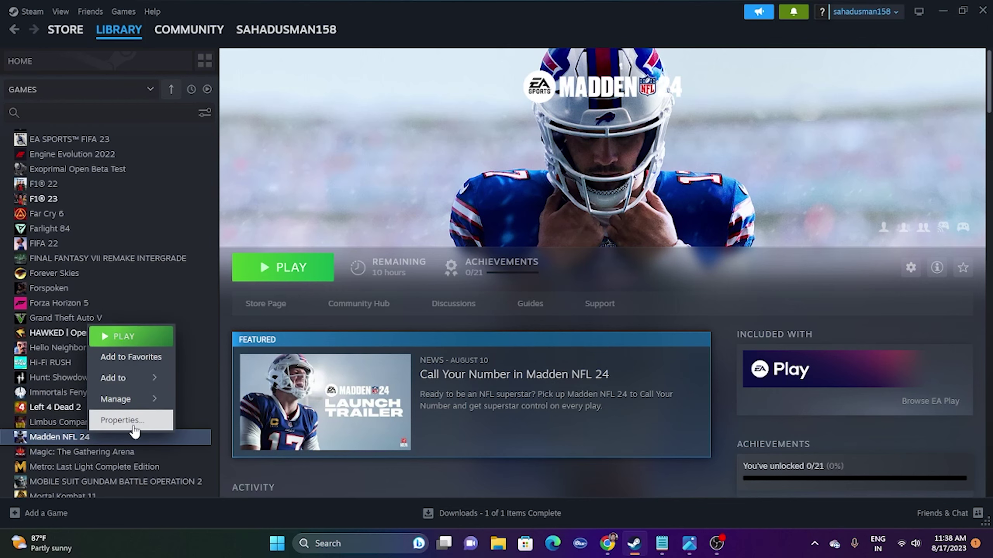
click(122, 420)
click(305, 191)
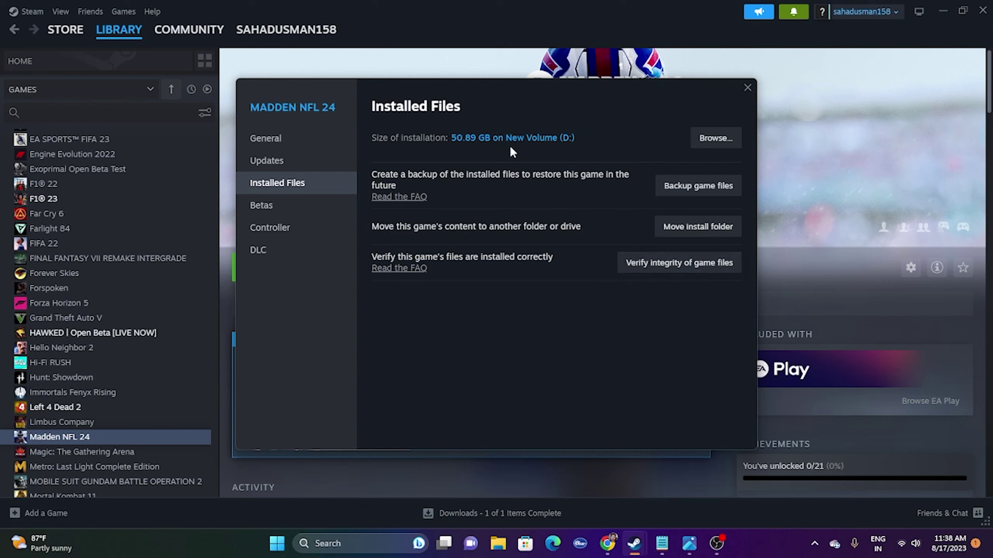
click(680, 263)
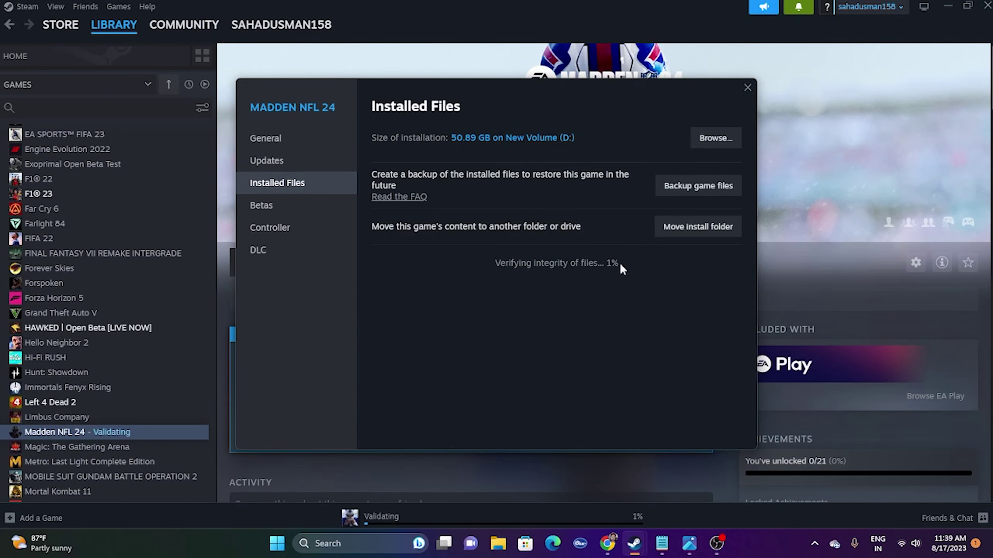
drag(547, 93, 647, 95)
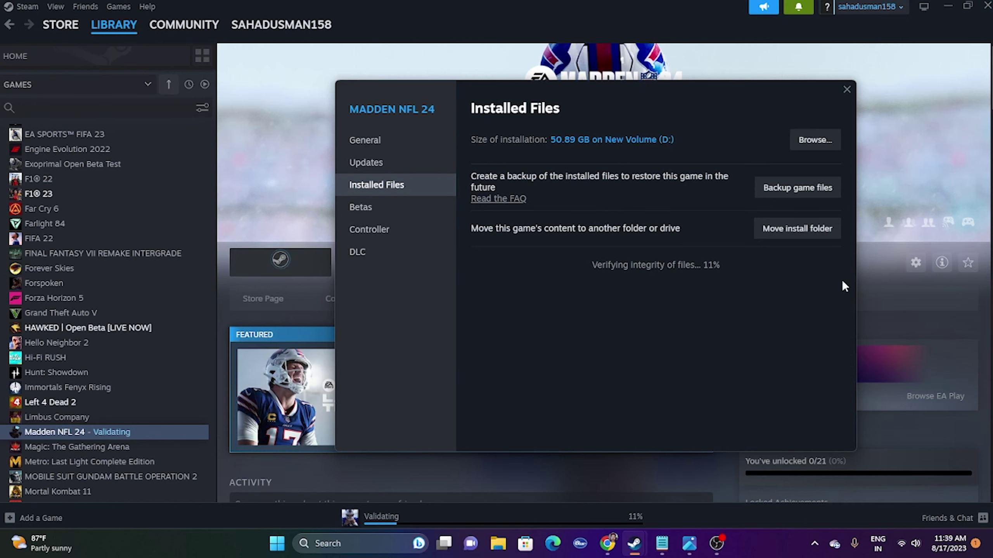
click(863, 270)
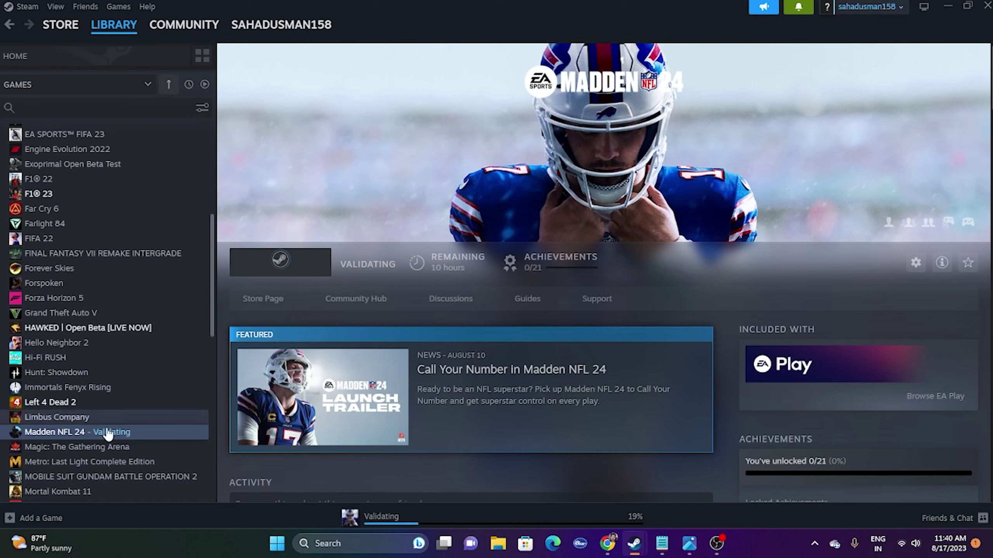
- Browse to the Madden NFL 24 installation folder from the game's installed files properties and maximize the folder window
right_click(121, 435)
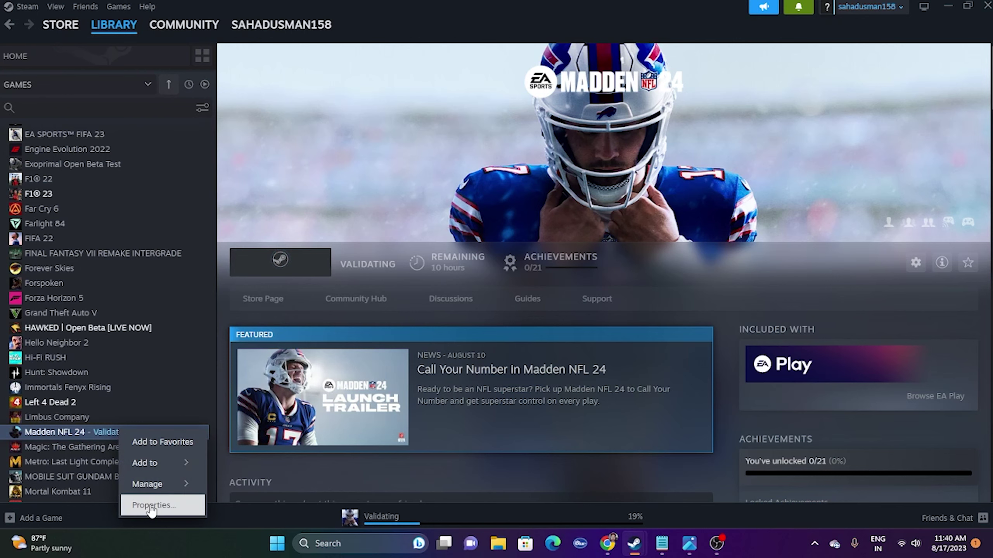
click(150, 506)
click(395, 187)
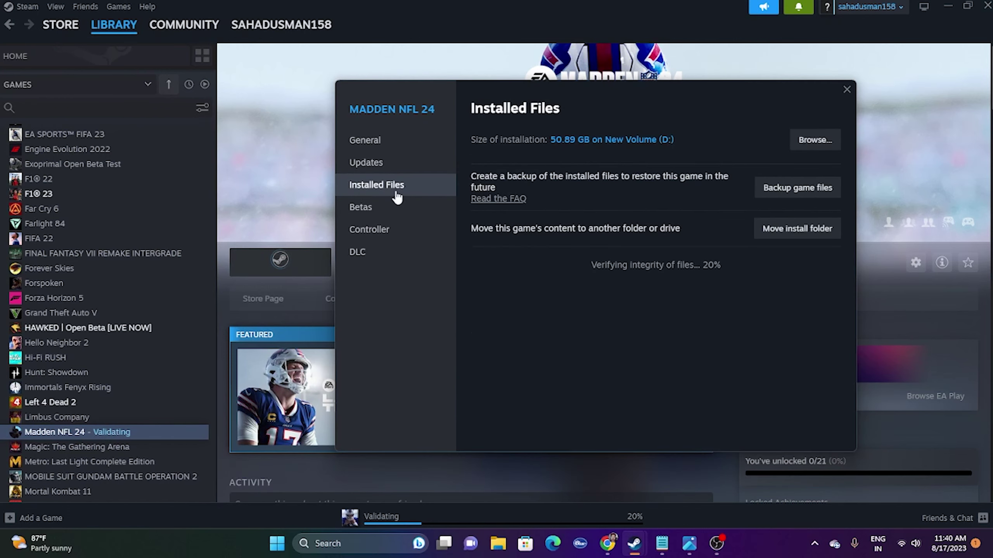
click(816, 147)
click(953, 7)
click(777, 56)
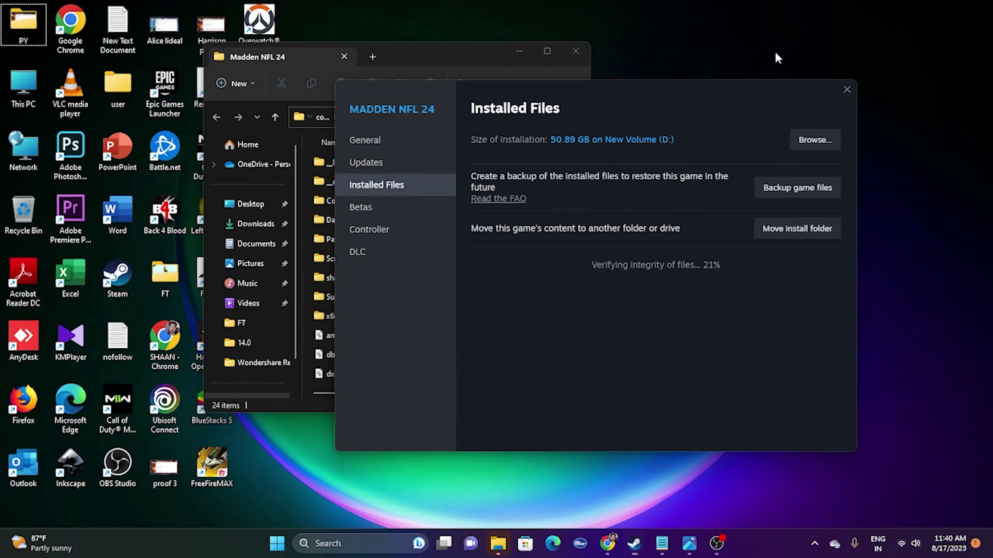
click(536, 51)
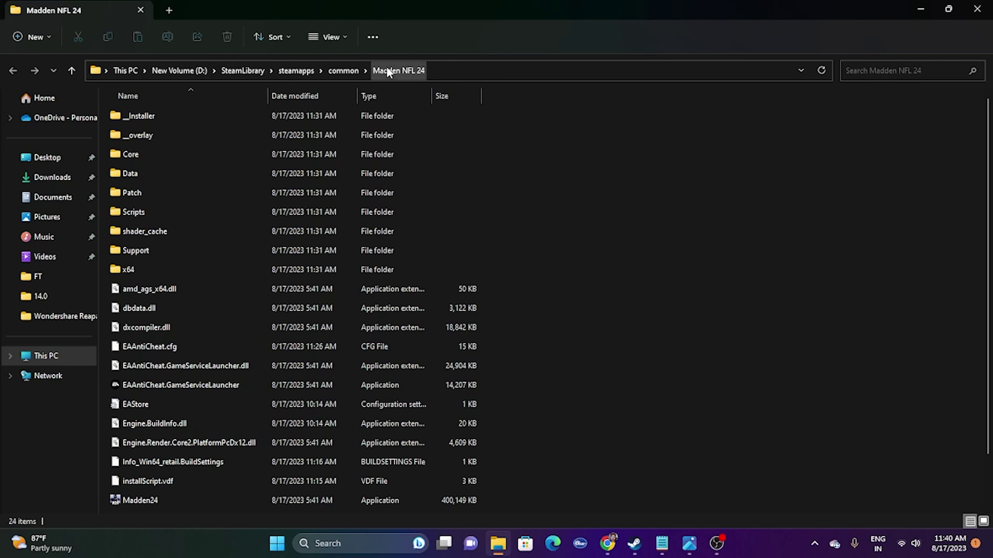
- Set the Madden24 application to run as an administrator in its compatibility properties and apply the change
scroll(745, 181, down, 1)
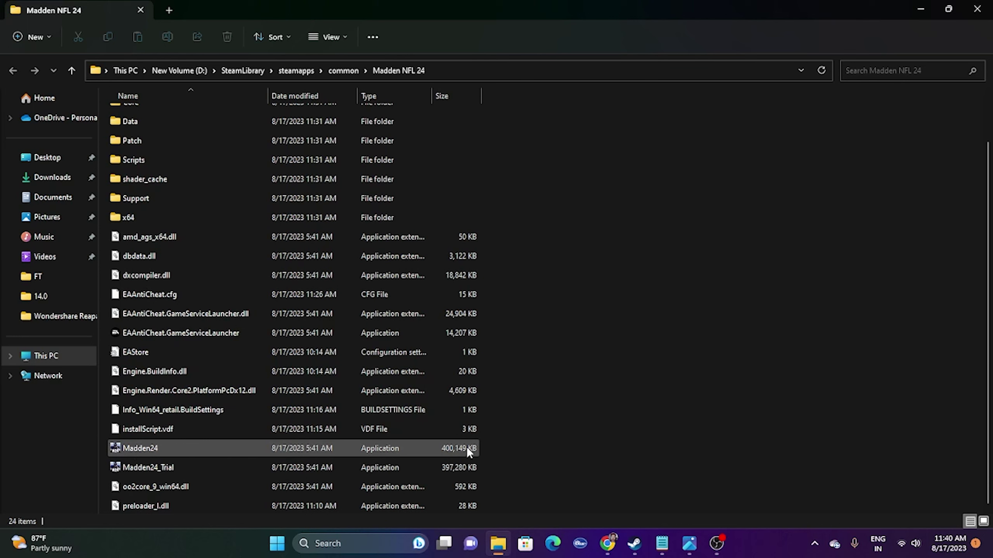
click(171, 446)
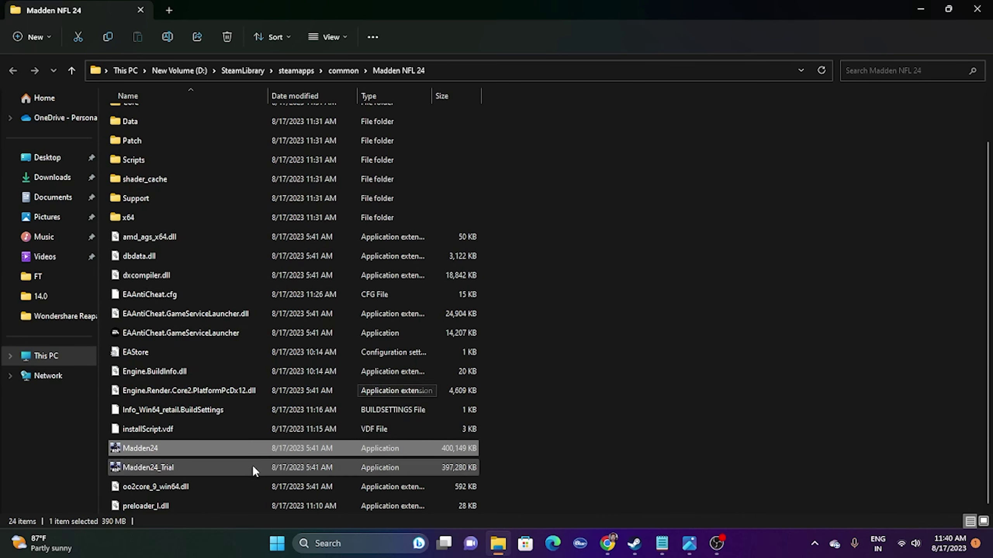
right_click(252, 449)
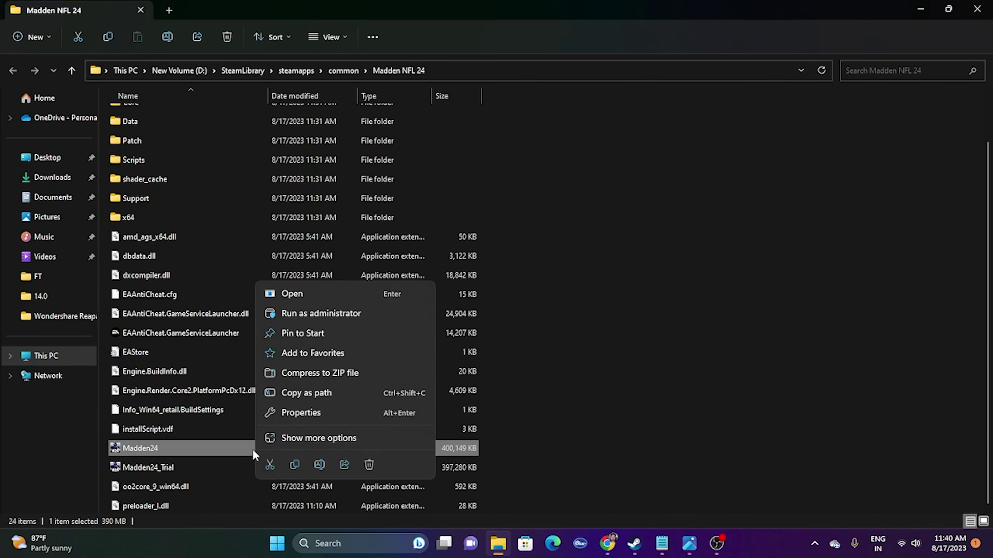
click(305, 435)
click(339, 428)
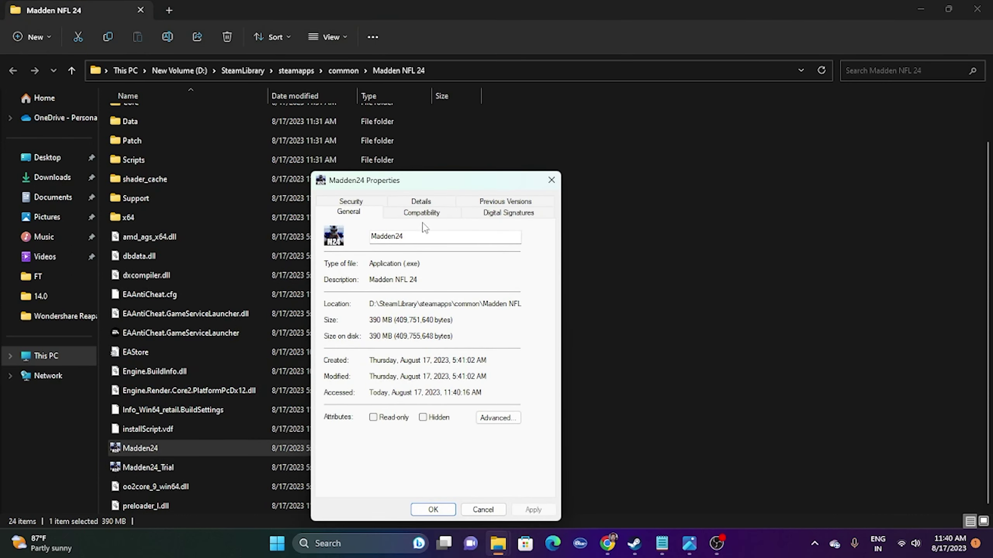
click(425, 214)
click(334, 411)
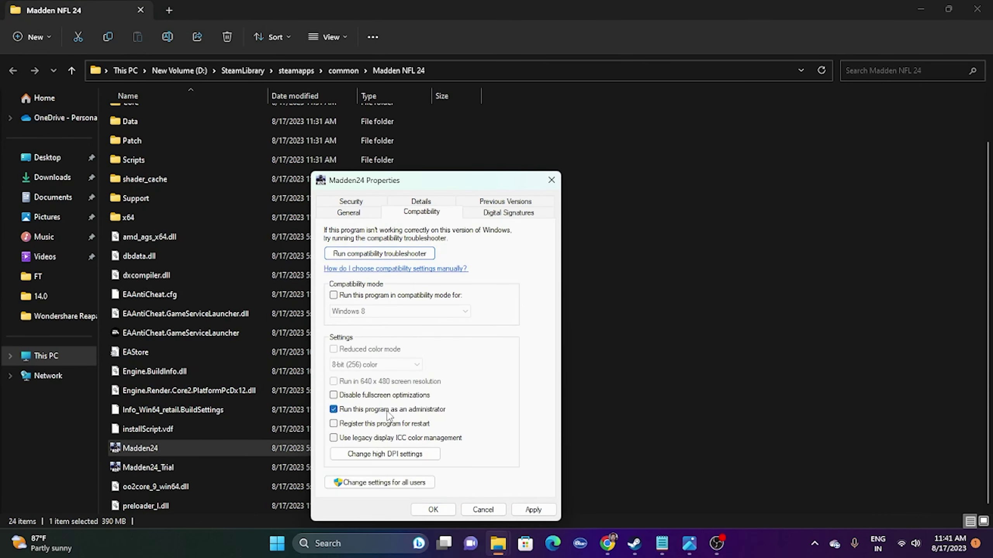
click(530, 509)
click(433, 510)
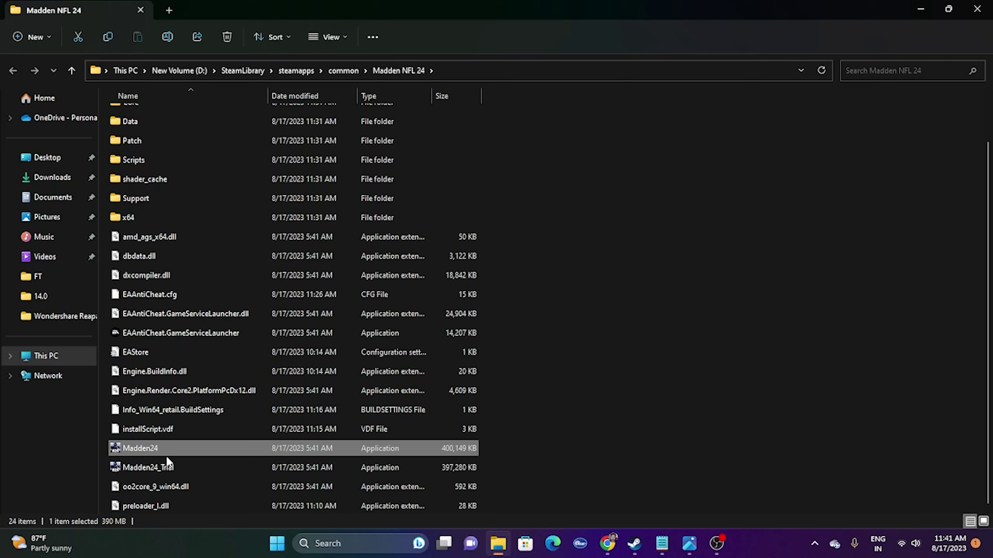
- Enable compatibility mode for the Madden24 application with Windows 7 and apply the setting
right_click(176, 451)
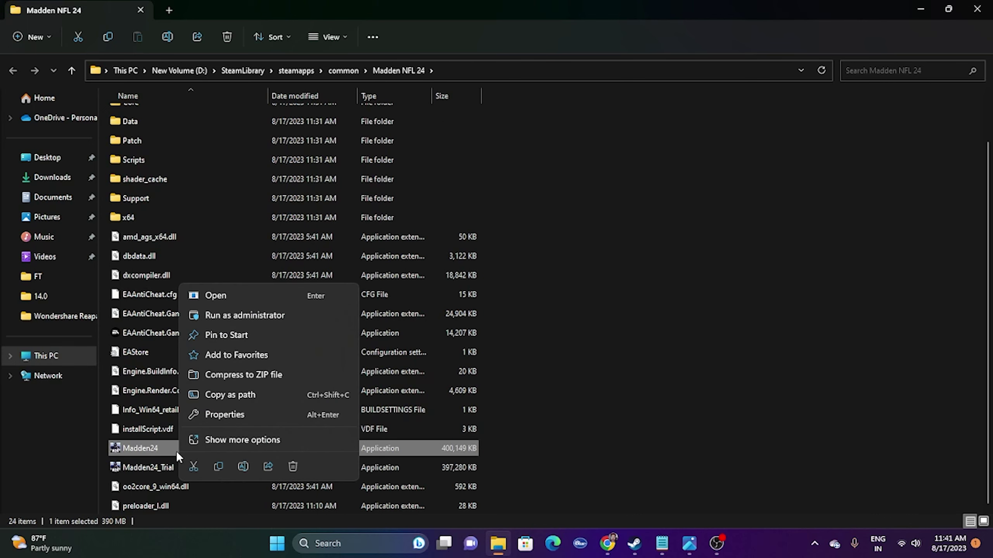
click(219, 439)
click(266, 430)
click(335, 213)
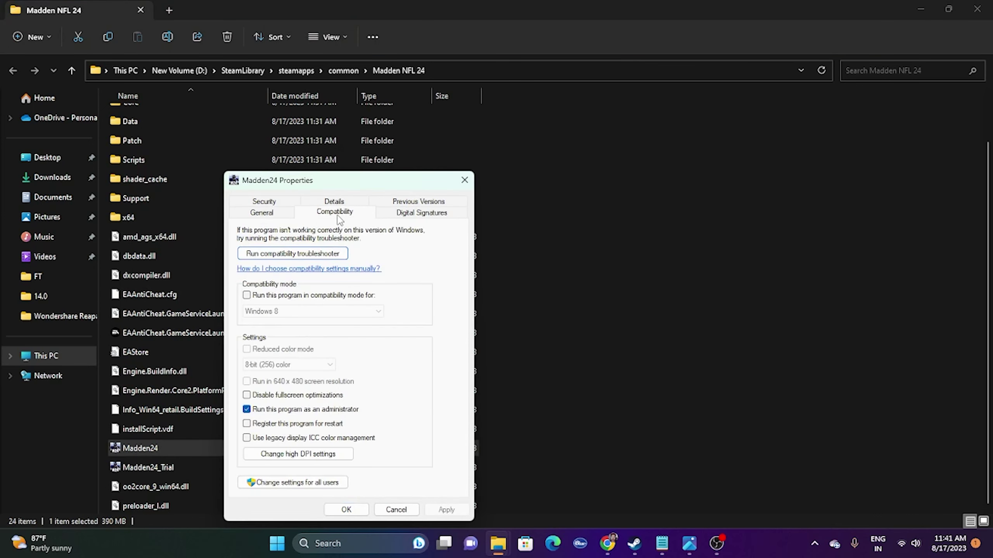
click(247, 296)
click(312, 312)
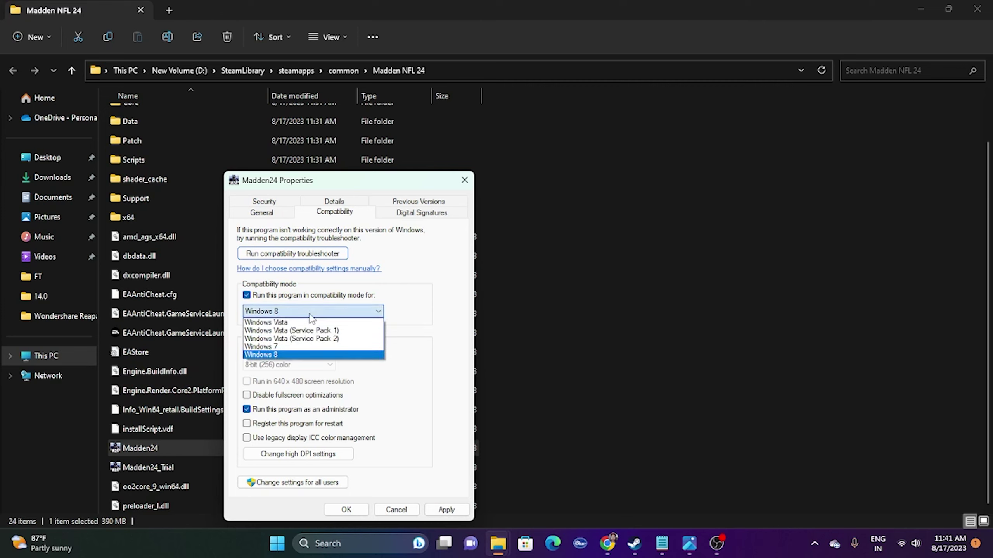
click(276, 347)
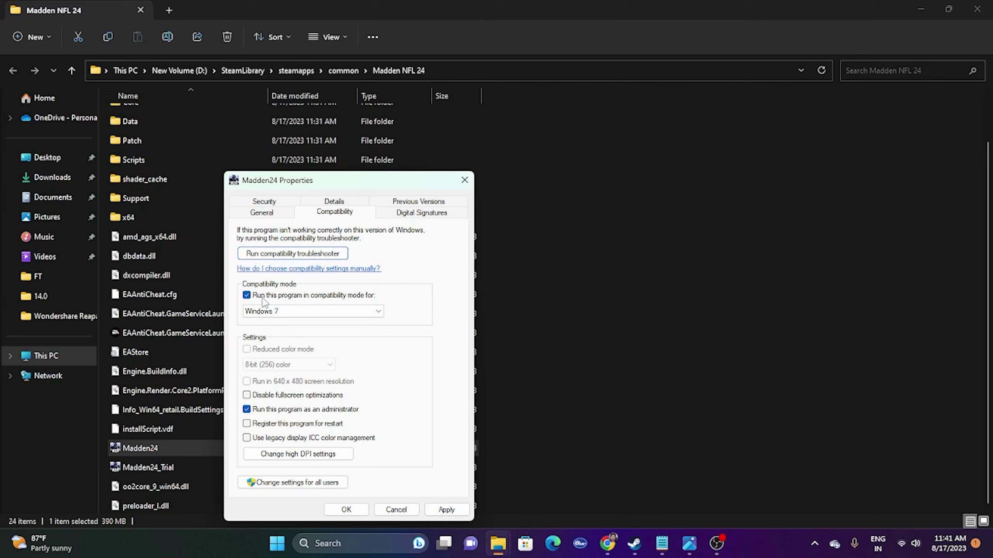
click(446, 510)
- Change the Madden24 compatibility mode to Windows 8, apply it and close the properties
click(284, 317)
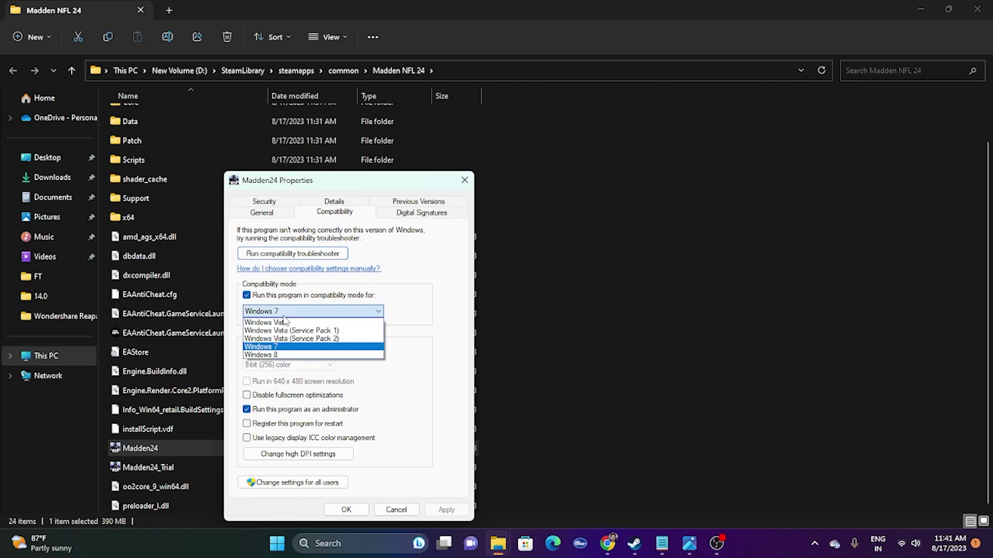
click(288, 356)
click(450, 511)
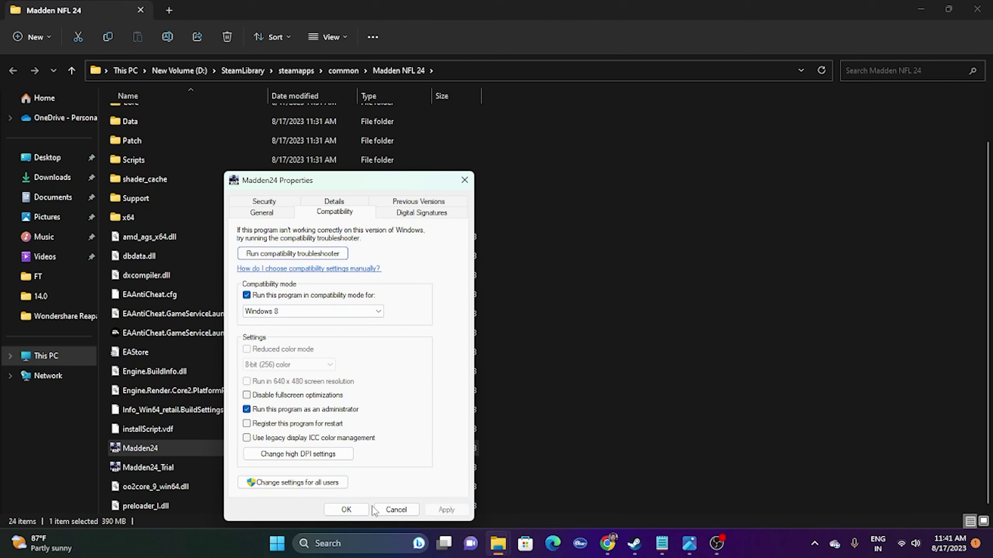
click(347, 510)
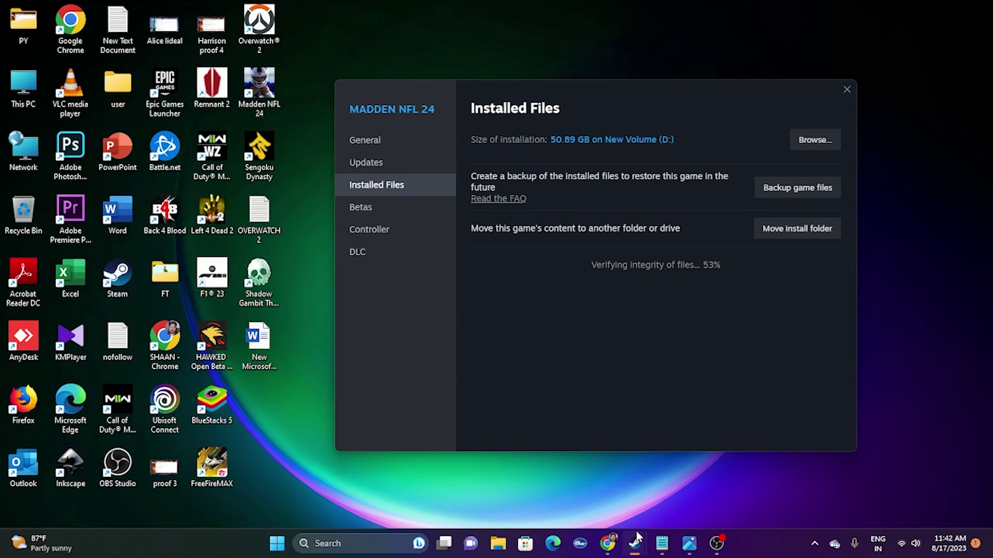
- Bring up the Steam library to check the Madden NFL 24 validation progress, and minimize it again
mouse_move(637, 534)
click(599, 476)
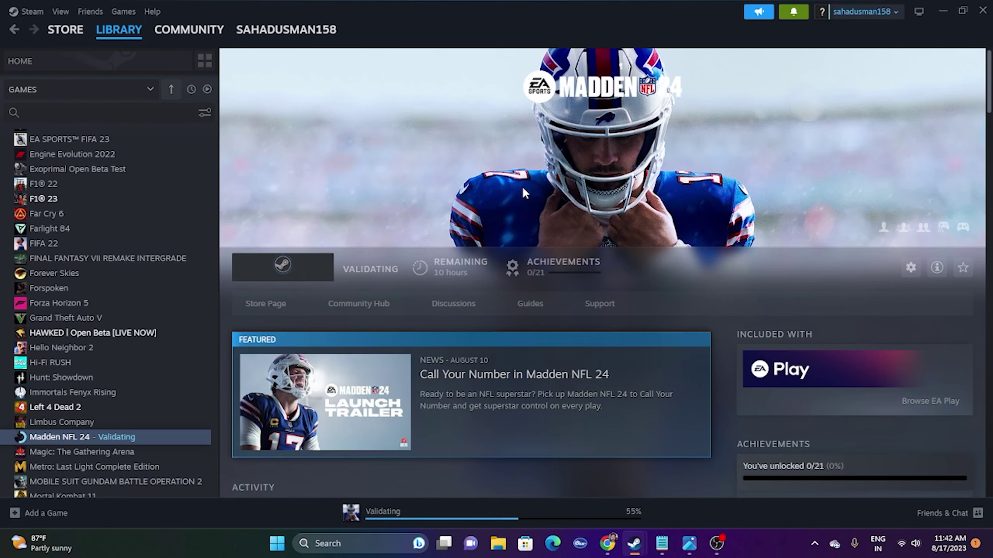
double_click(929, 18)
click(860, 145)
- Switch to Windows Settings and open the Date & time page to check the automatic time and time zone options
click(348, 544)
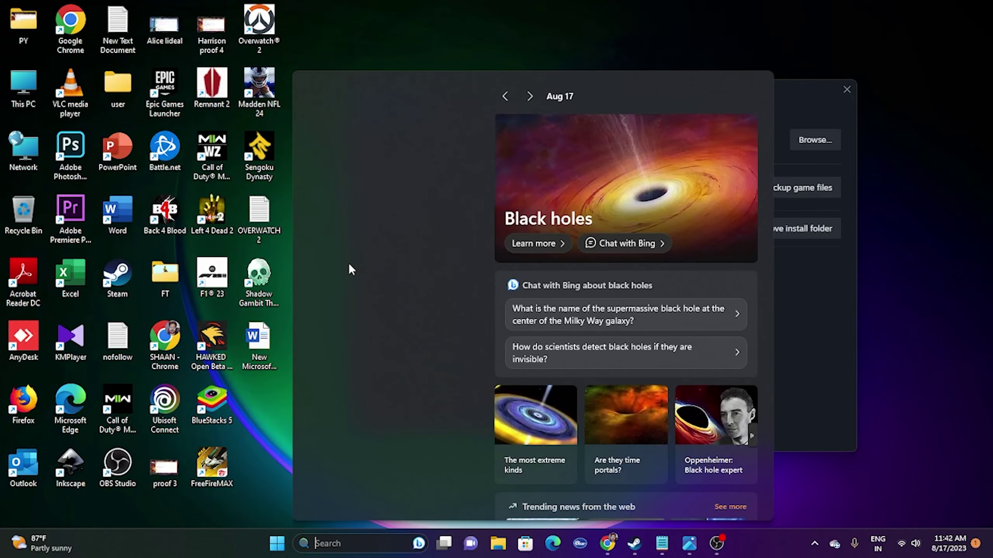
click(360, 183)
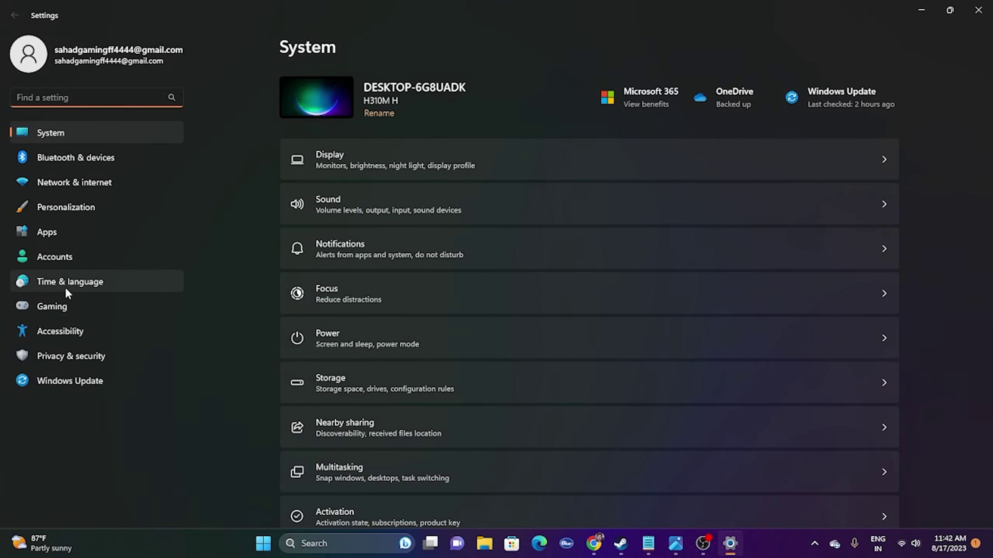
click(65, 285)
click(359, 145)
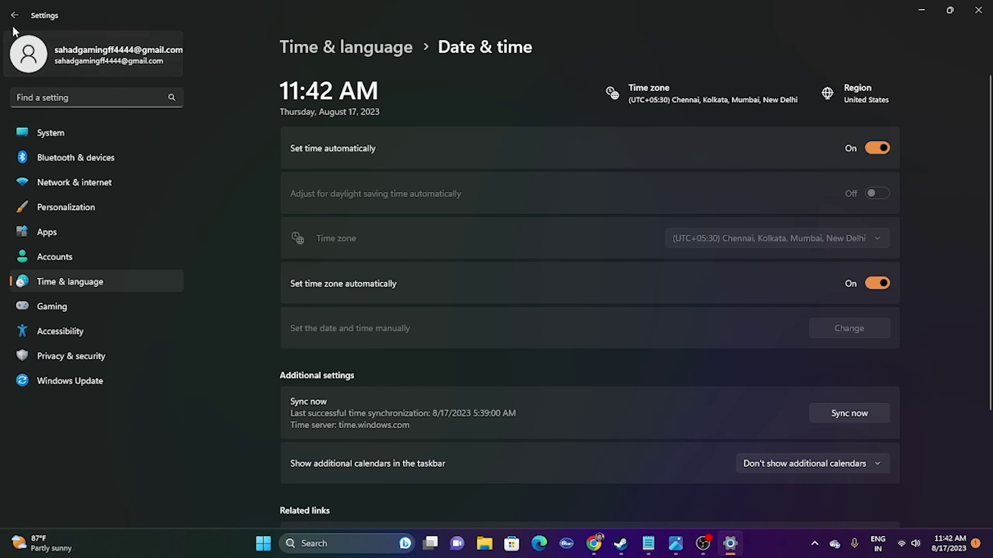
- Review the country or region choices in the Language & region settings, leave the selection alone and close Settings
click(15, 15)
click(410, 196)
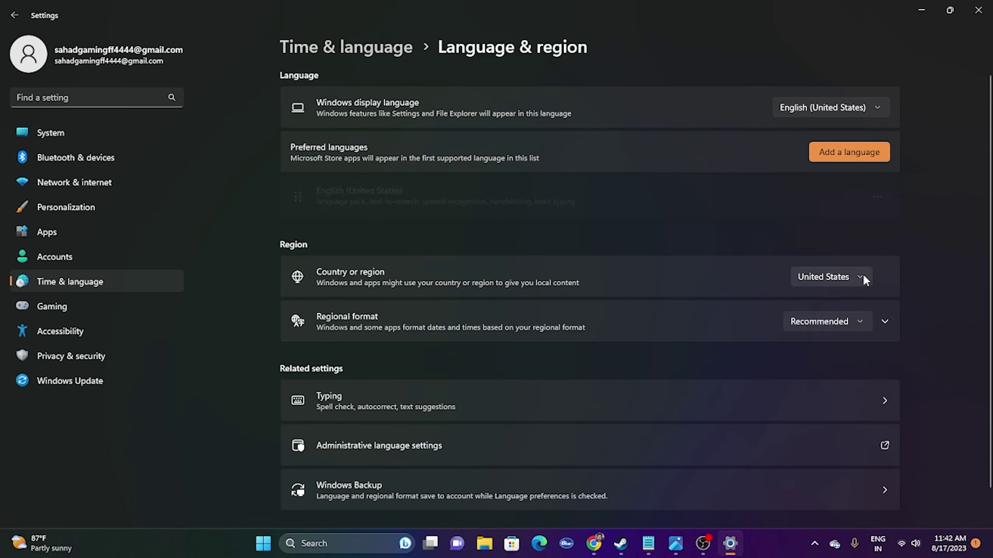
click(863, 275)
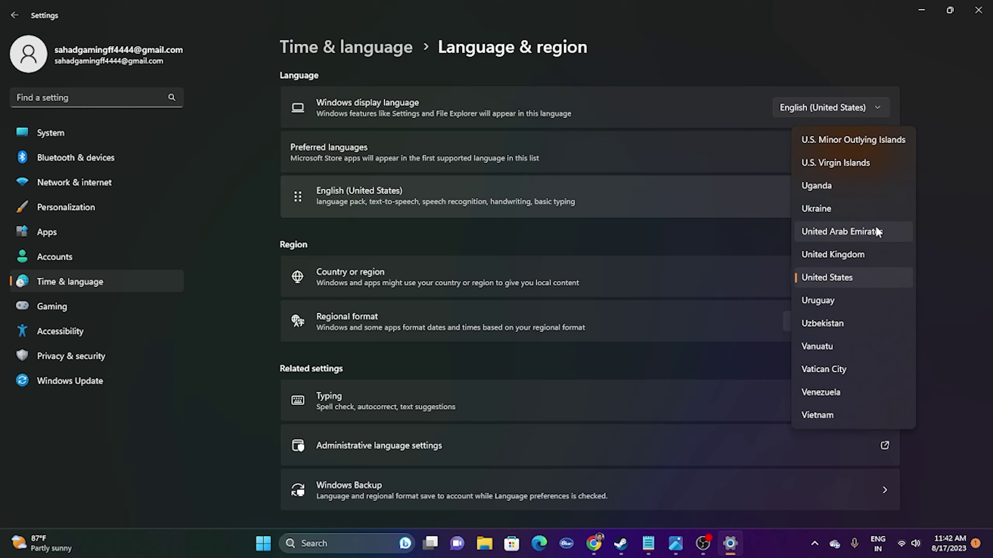
click(945, 141)
click(986, 13)
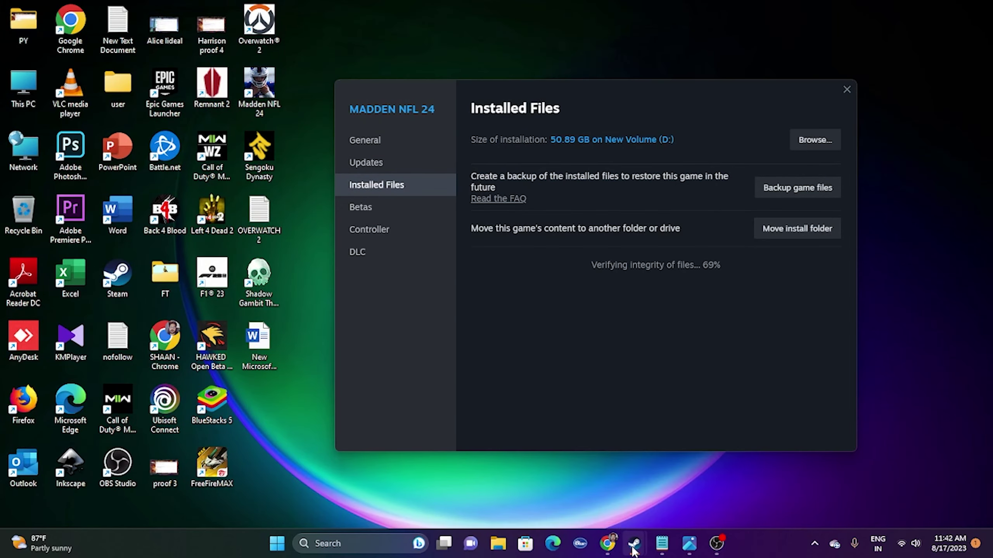
- Check the Madden NFL 24 validation progress in Steam and look through the Documents folder in File Explorer, minimizing Steam at the end
mouse_move(634, 546)
click(570, 485)
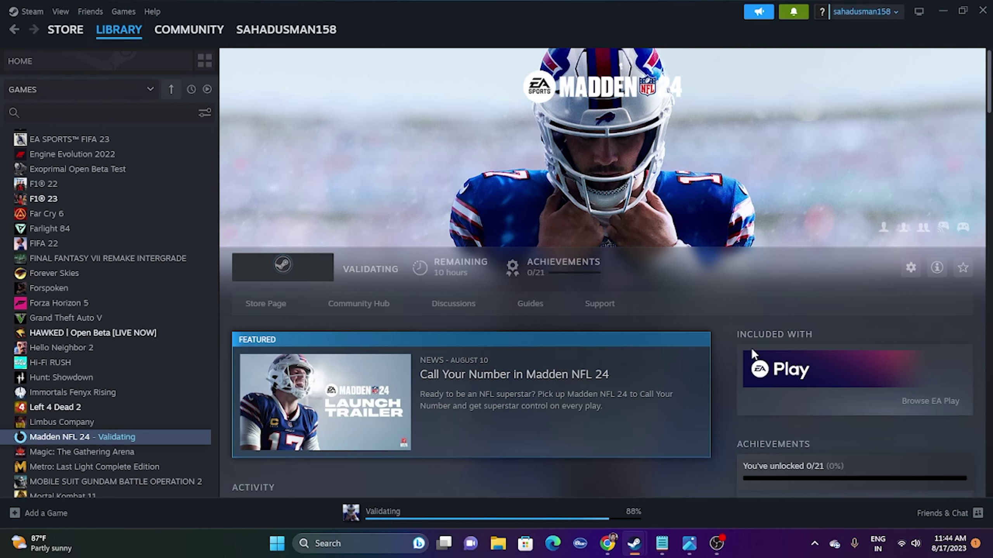
click(498, 543)
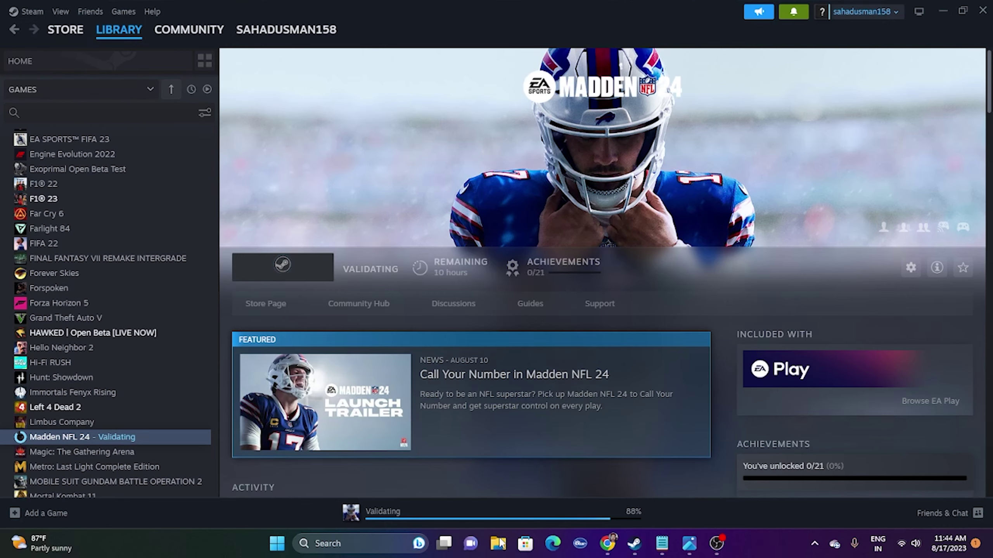
click(64, 355)
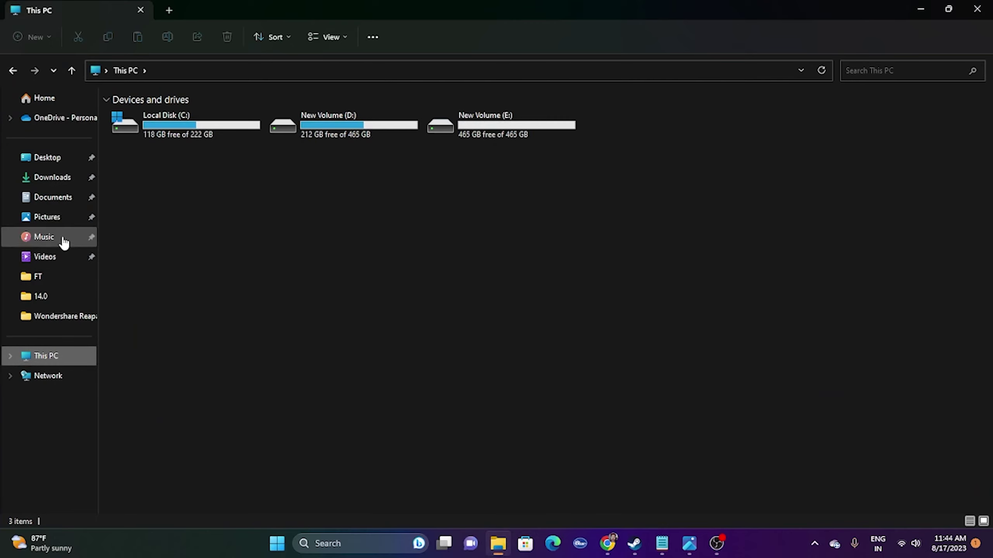
click(34, 199)
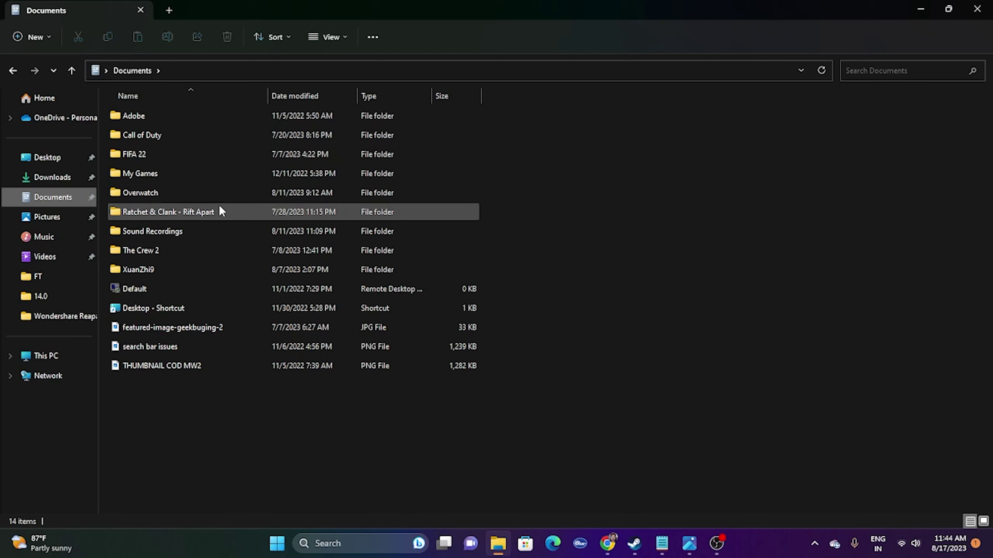
mouse_move(177, 152)
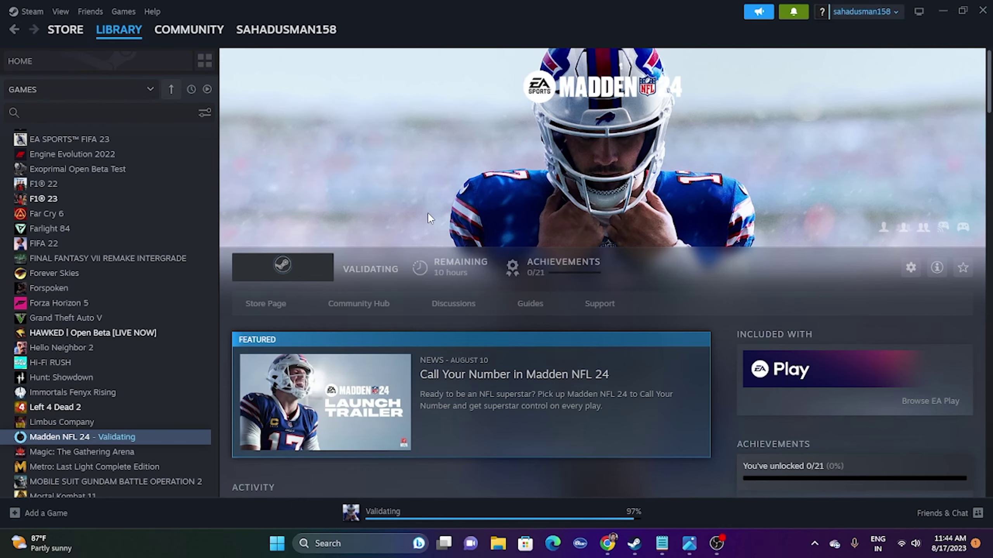
click(943, 12)
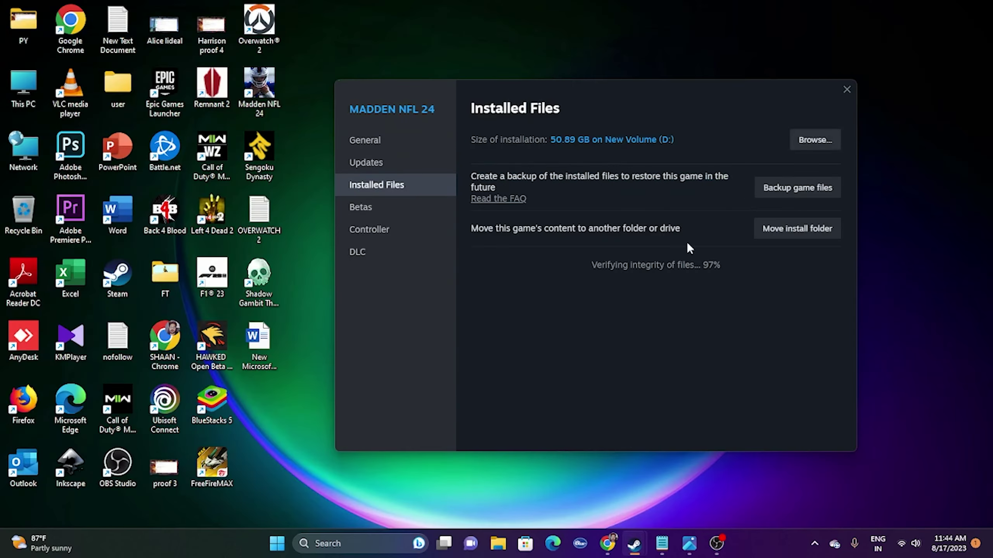
- Open the list of apps allowed through Windows Defender Firewall from Control Panel's System and Security section
click(360, 542)
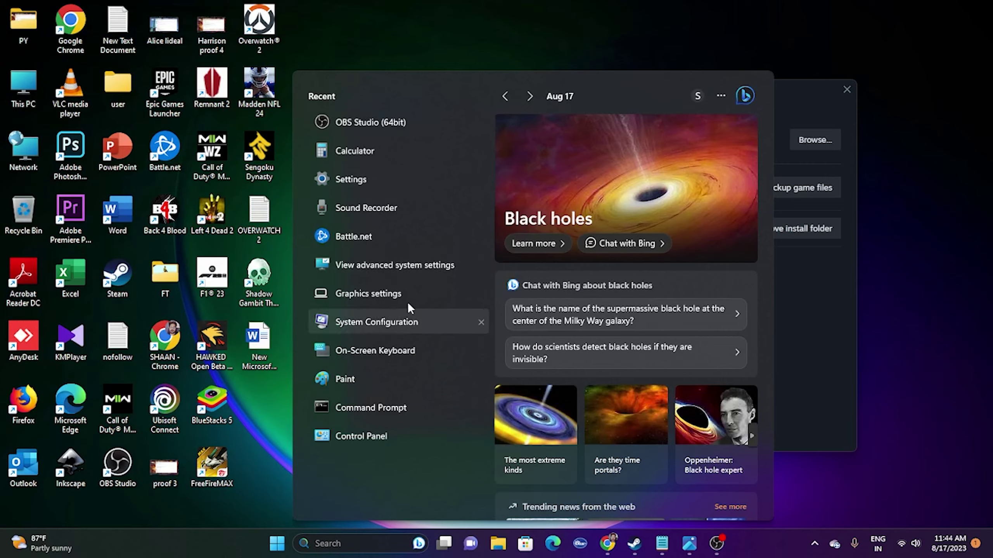
click(368, 434)
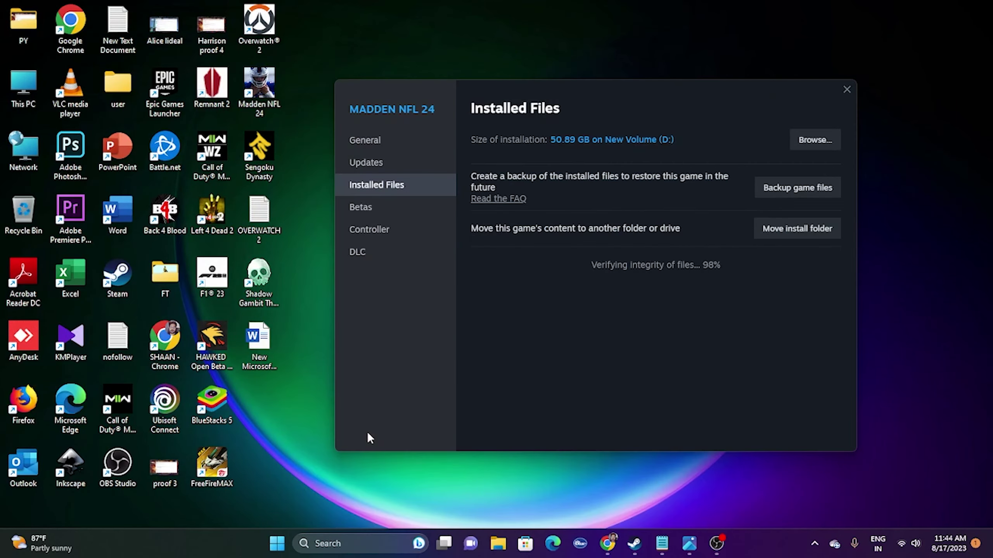
click(364, 100)
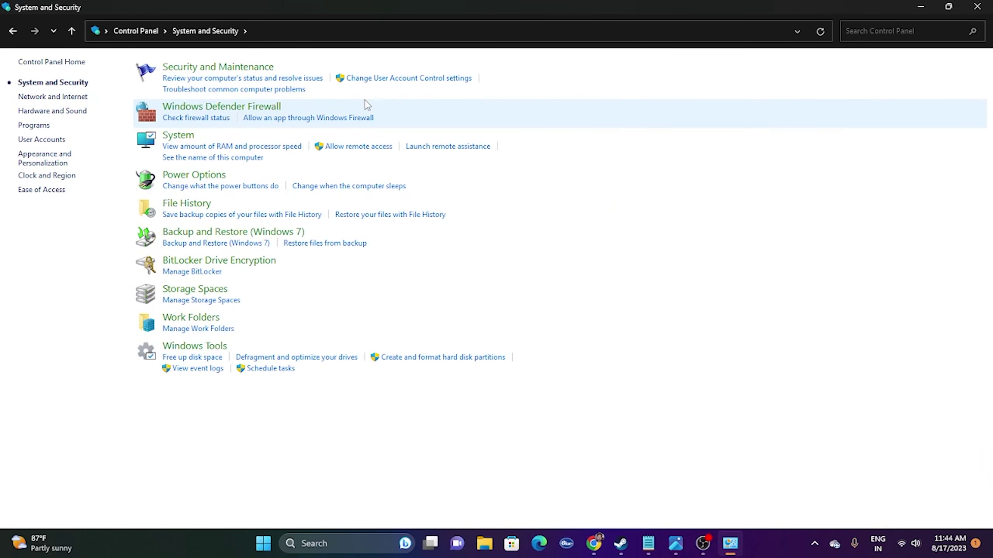
click(212, 111)
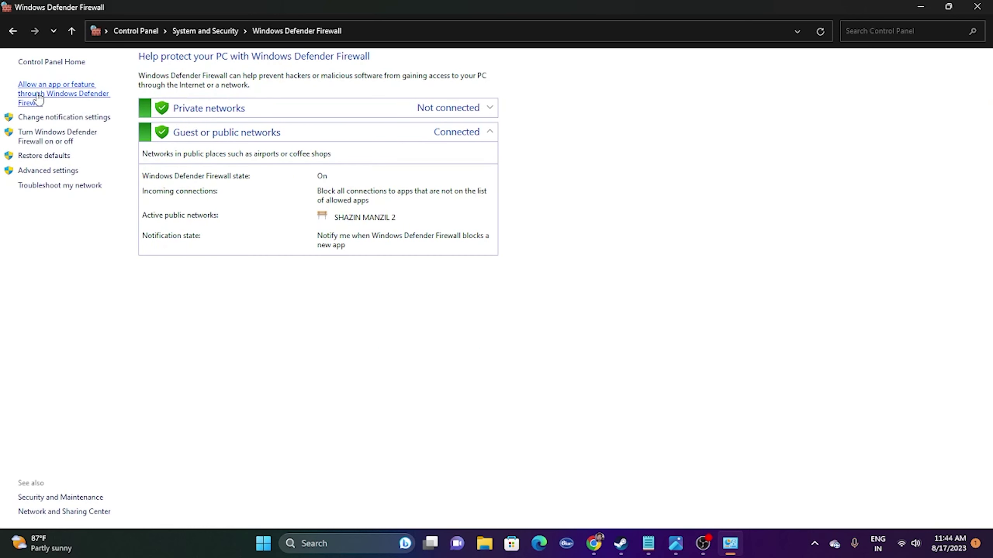
click(40, 98)
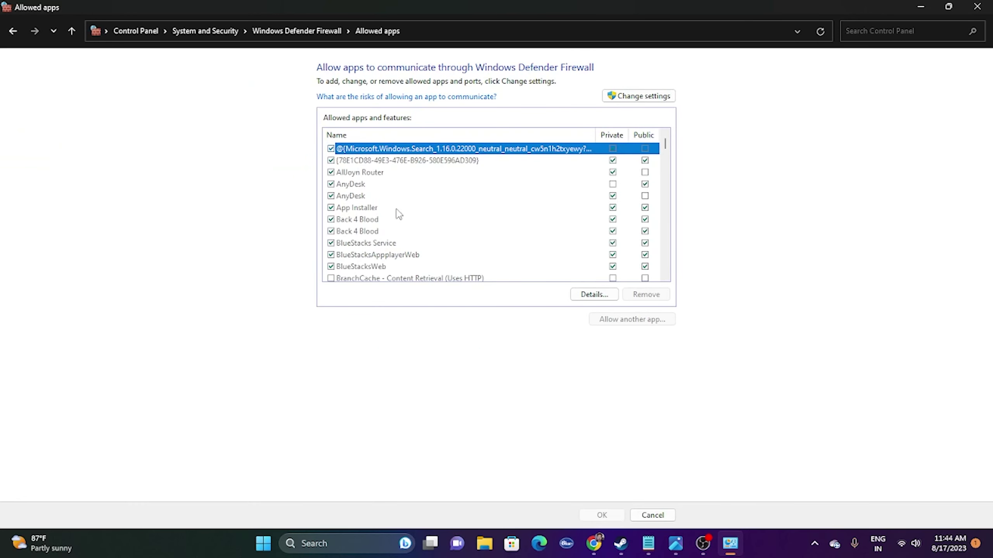
- Switch to the Steam library to check whether the Madden NFL 24 file validation is complete, and minimize it again
click(620, 547)
mouse_move(621, 545)
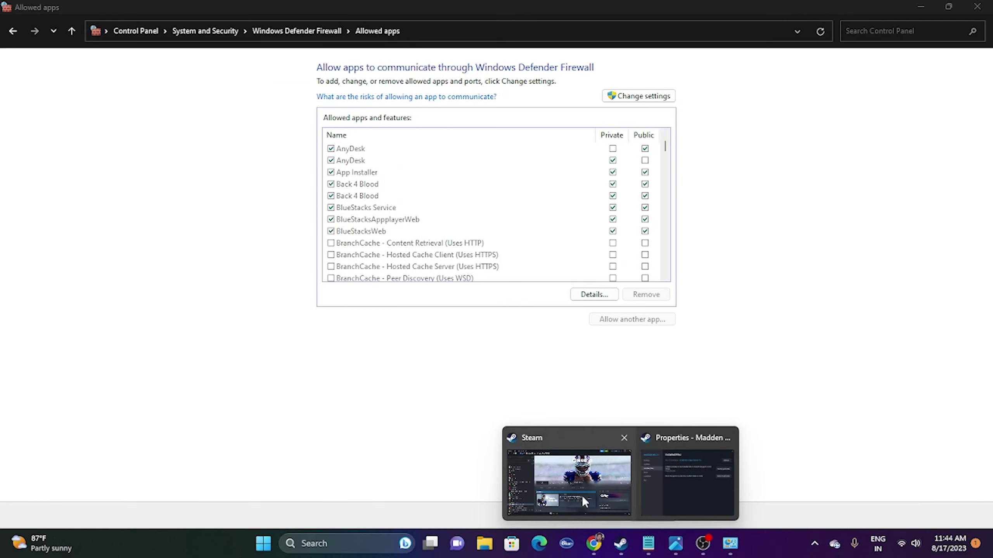
click(575, 486)
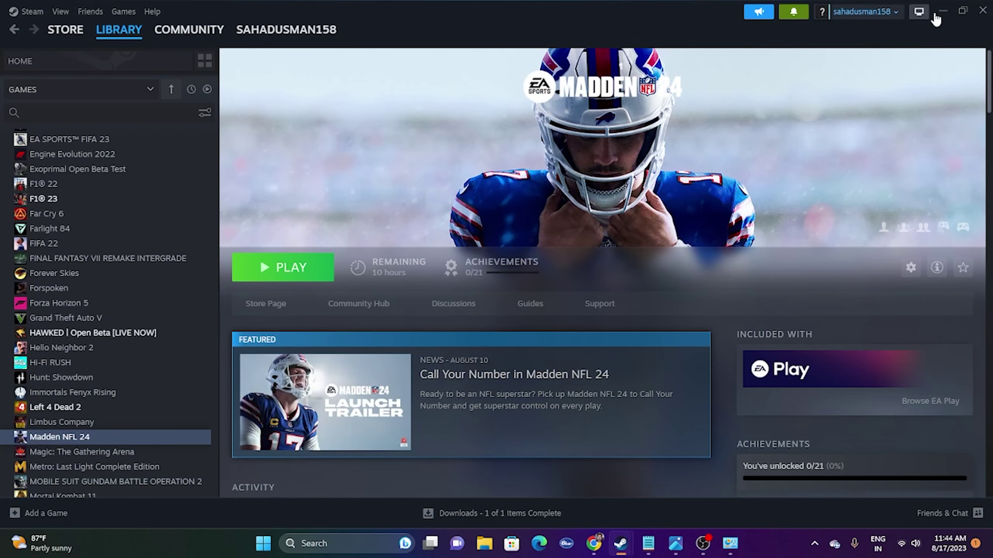
click(943, 11)
- Look through the firewall's allowed apps and features for a Madden NFL 24 entry
scroll(392, 213, down, 2)
scroll(392, 213, down, 10)
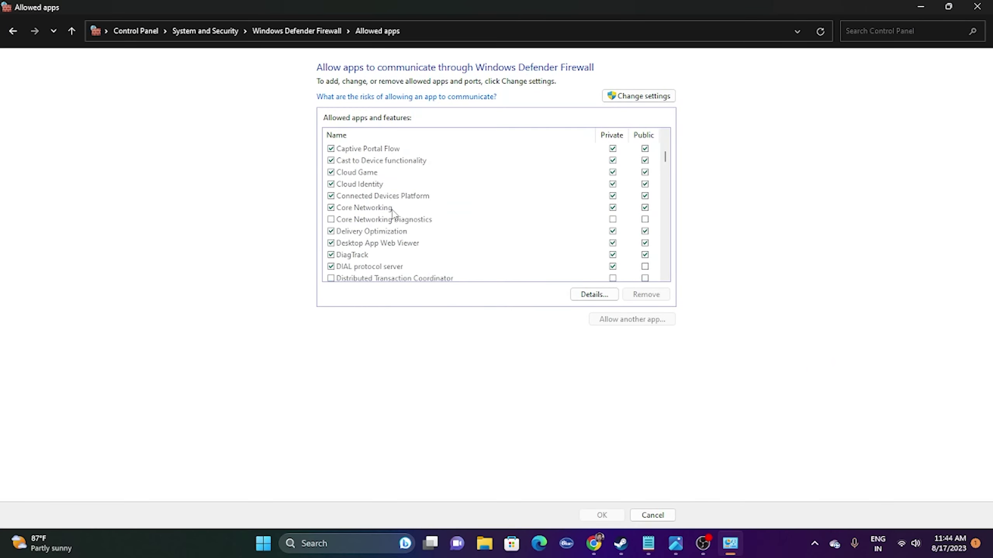
scroll(395, 215, down, 4)
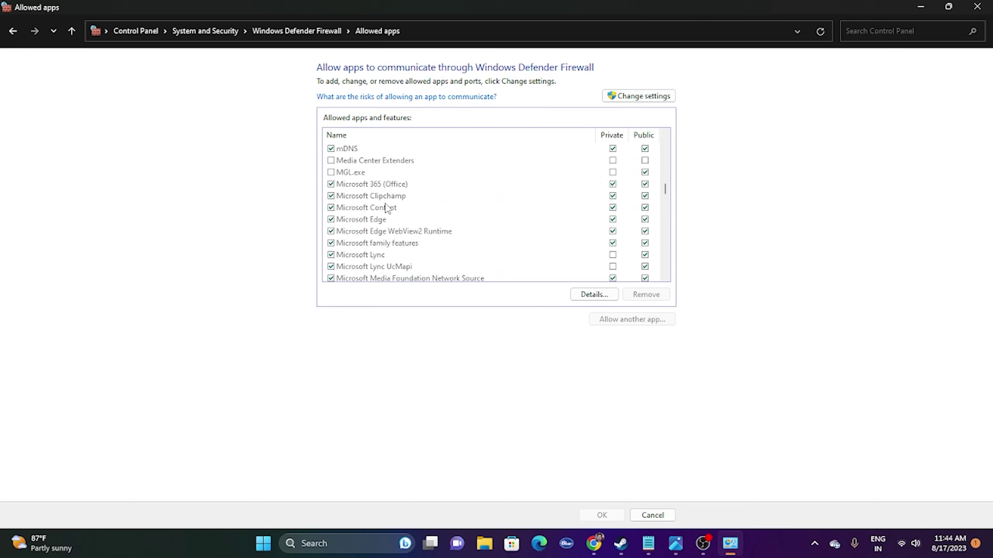
scroll(391, 205, down, 4)
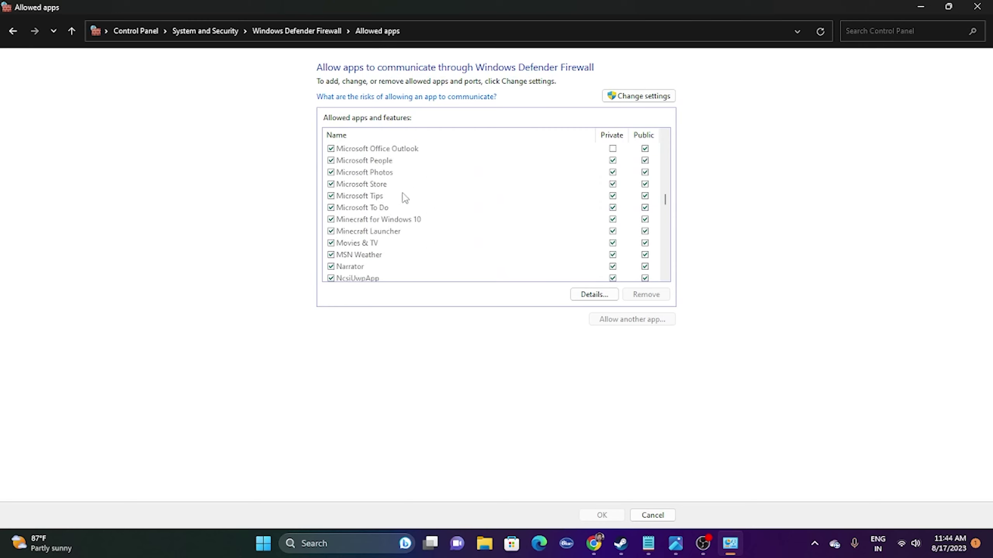
scroll(404, 198, down, 2)
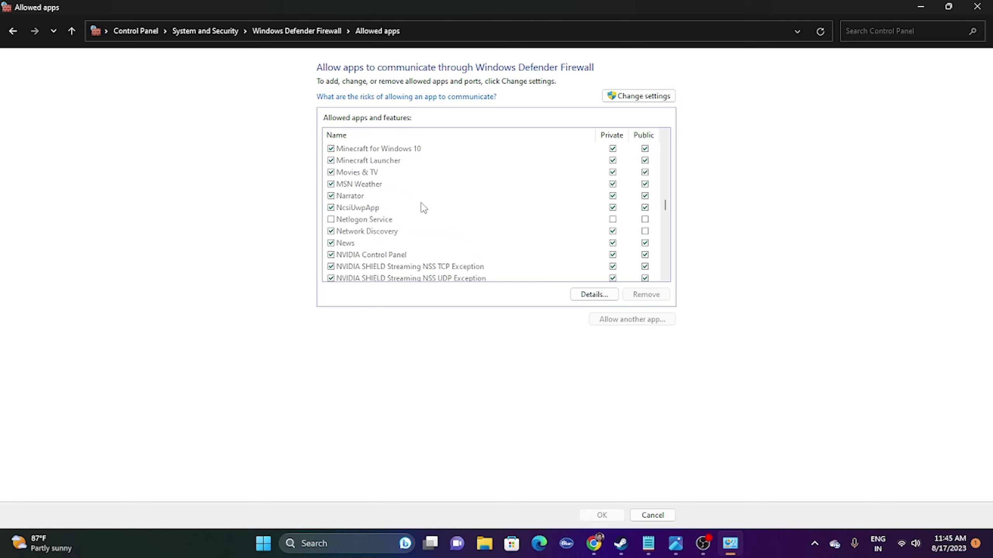
scroll(421, 205, up, 1)
scroll(431, 229, up, 5)
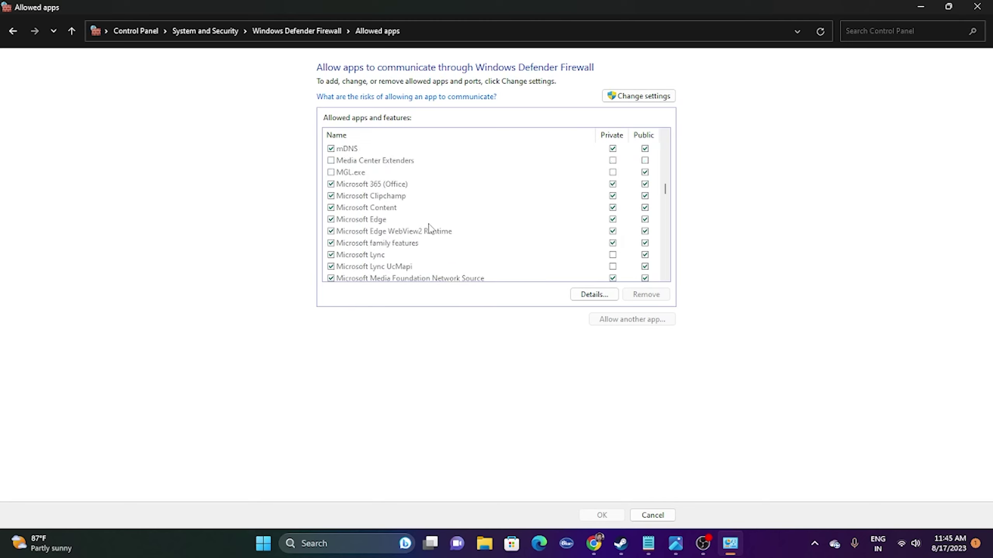
scroll(395, 227, up, 1)
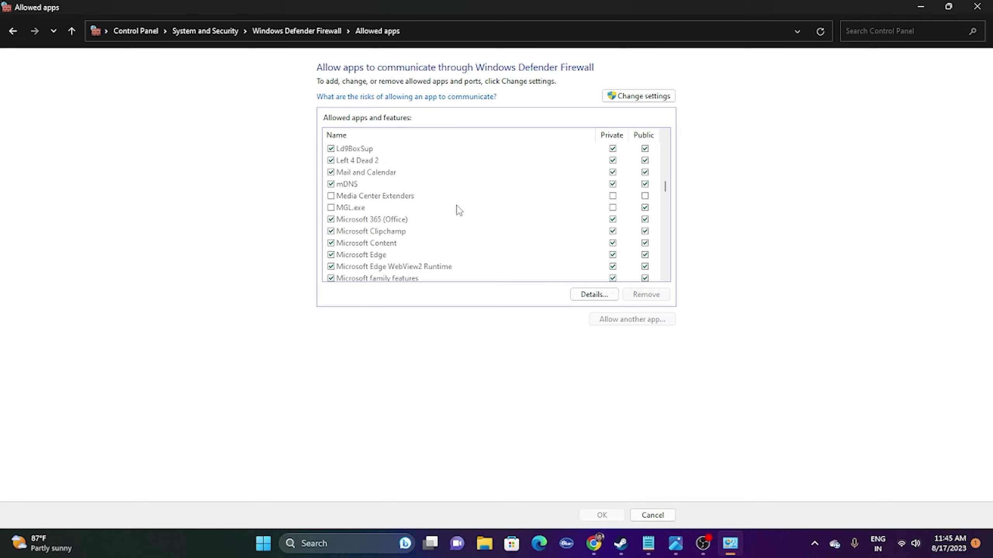
- Start allowing another app through the firewall and browse to SteamLibrary\steamapps\common\Madden NFL 24 on drive D
click(638, 101)
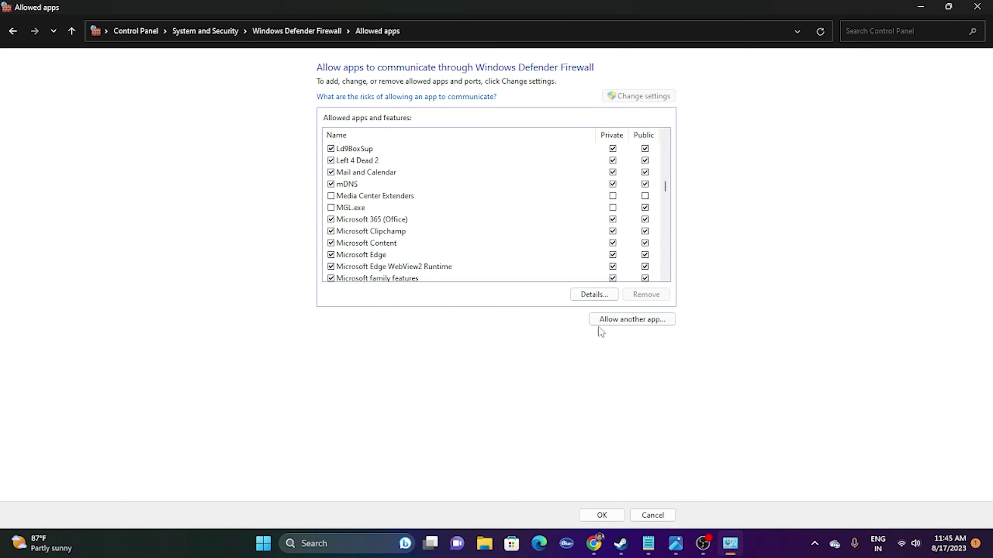
click(625, 320)
click(583, 328)
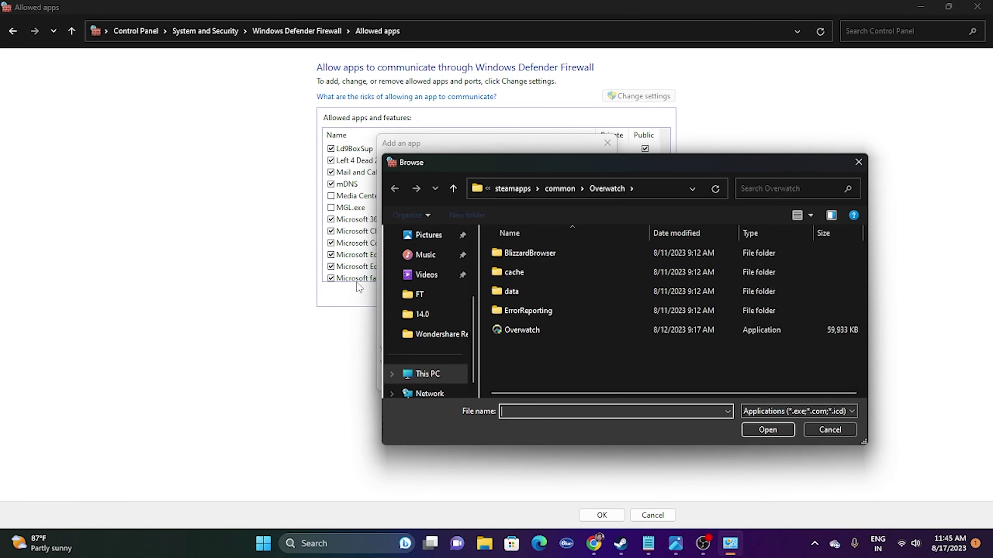
click(442, 372)
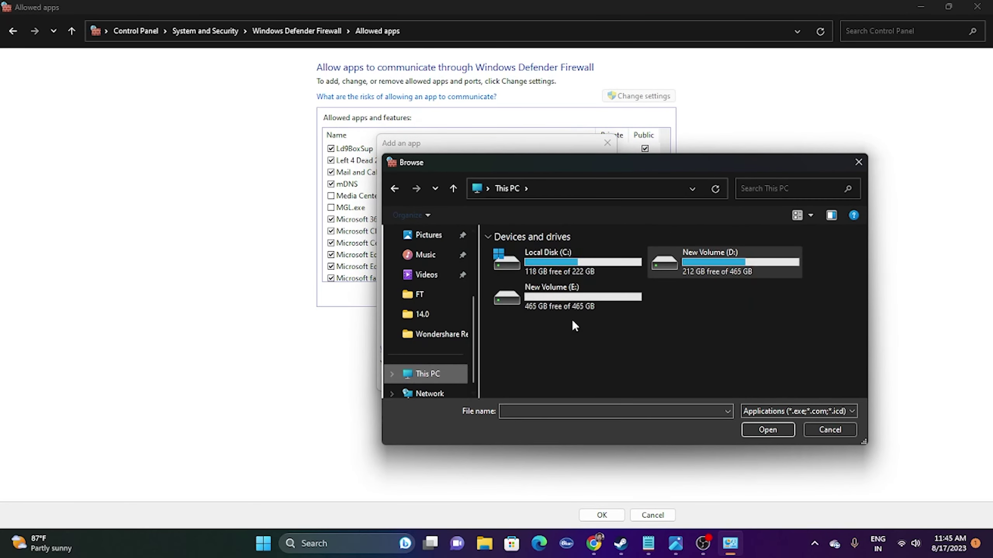
double_click(715, 268)
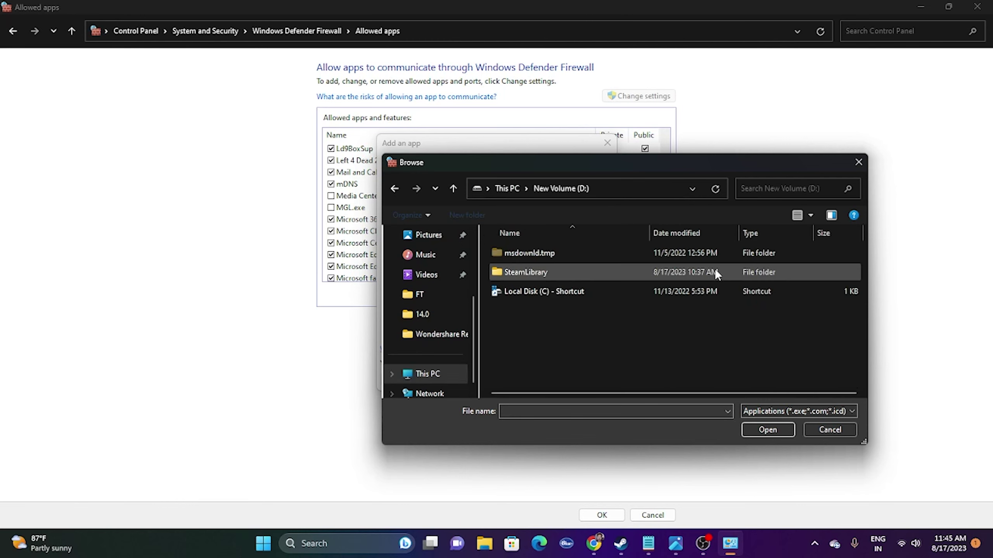
double_click(525, 273)
double_click(530, 254)
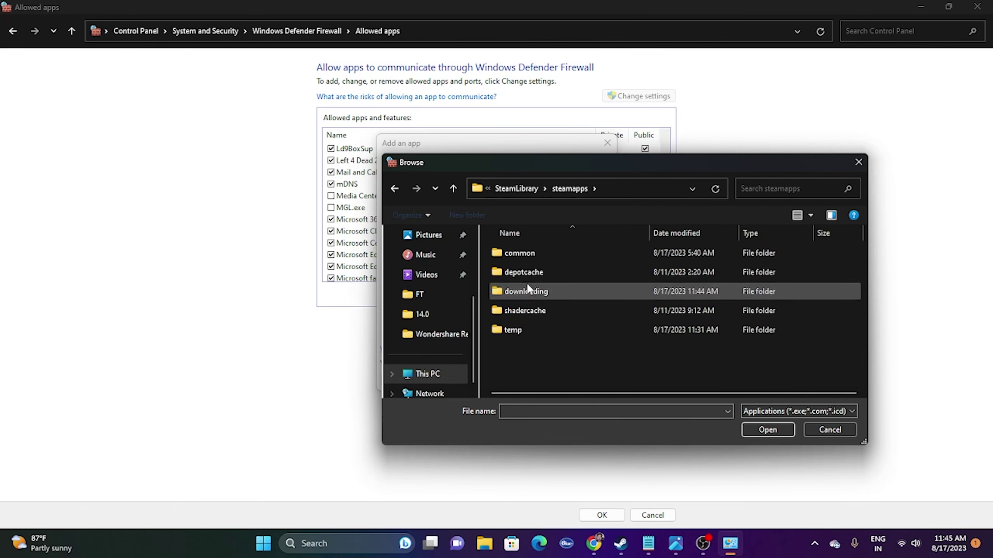
double_click(522, 255)
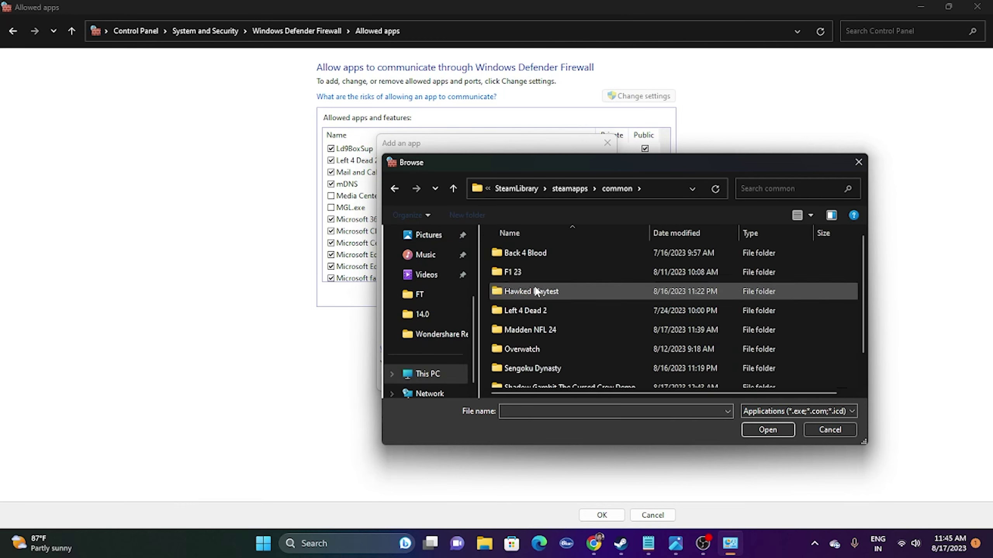
double_click(532, 330)
- Add the Madden24 application to the allowed apps with private network access enabled, and close the firewall window
scroll(548, 313, down, 2)
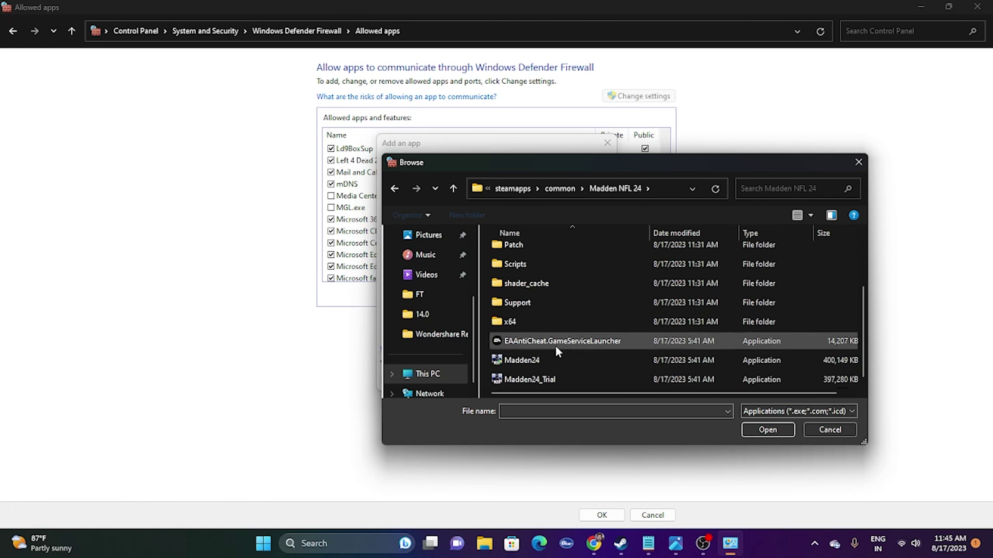
click(557, 358)
click(769, 431)
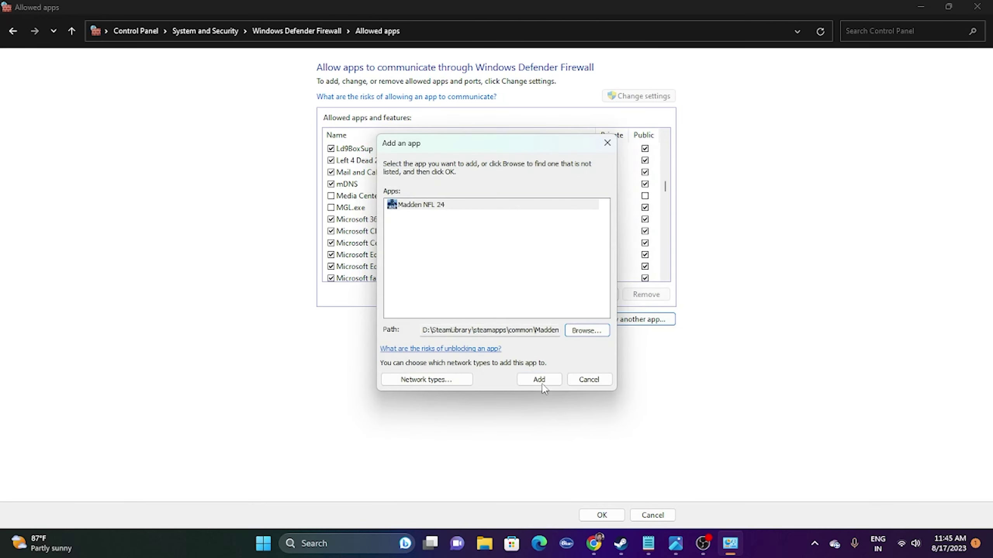
click(539, 380)
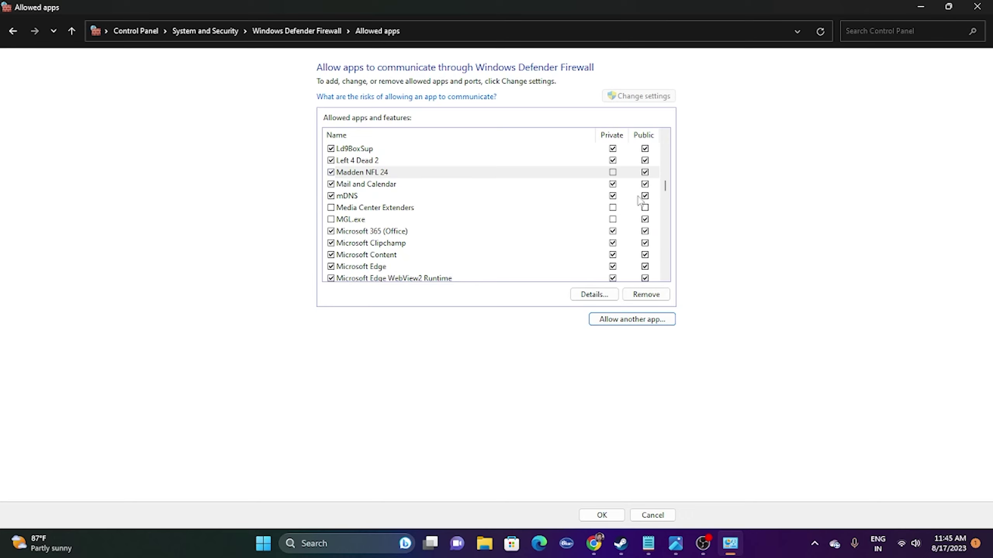
click(613, 173)
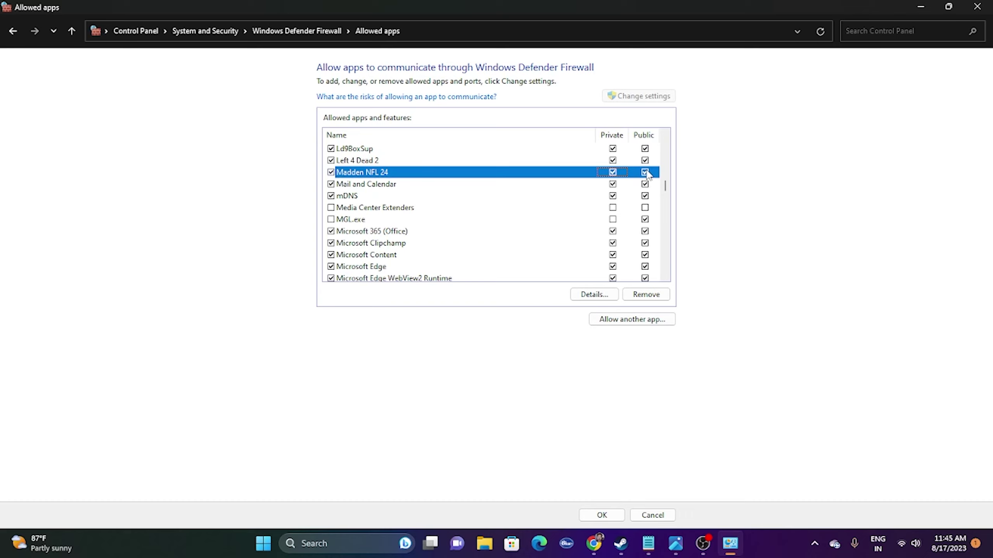
click(976, 7)
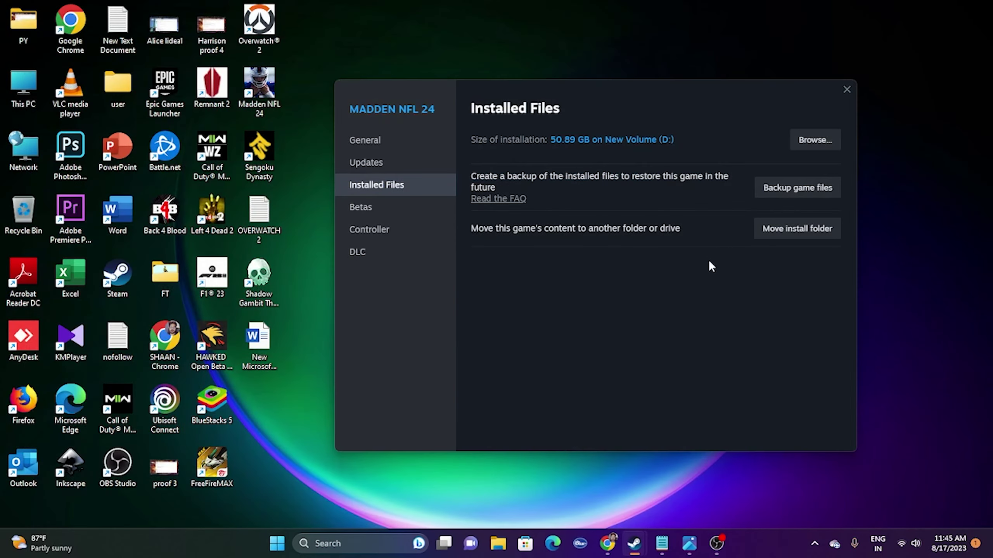
- Close the Madden NFL 24 properties and bring the Steam library back up
click(846, 91)
click(634, 544)
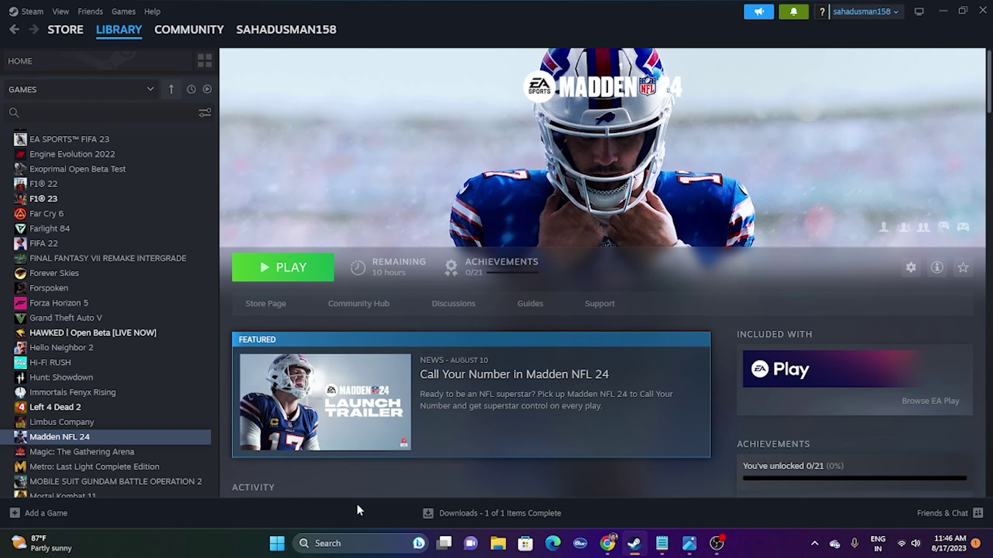
- Hide all Microsoft services in System Configuration, disable the remaining services, apply the change and dismiss the restart prompt
click(353, 542)
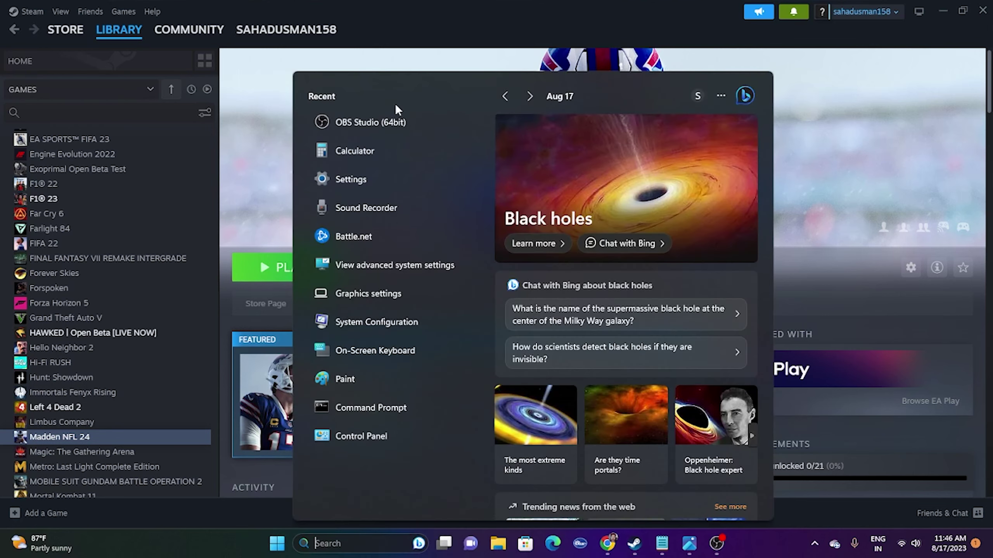
click(380, 325)
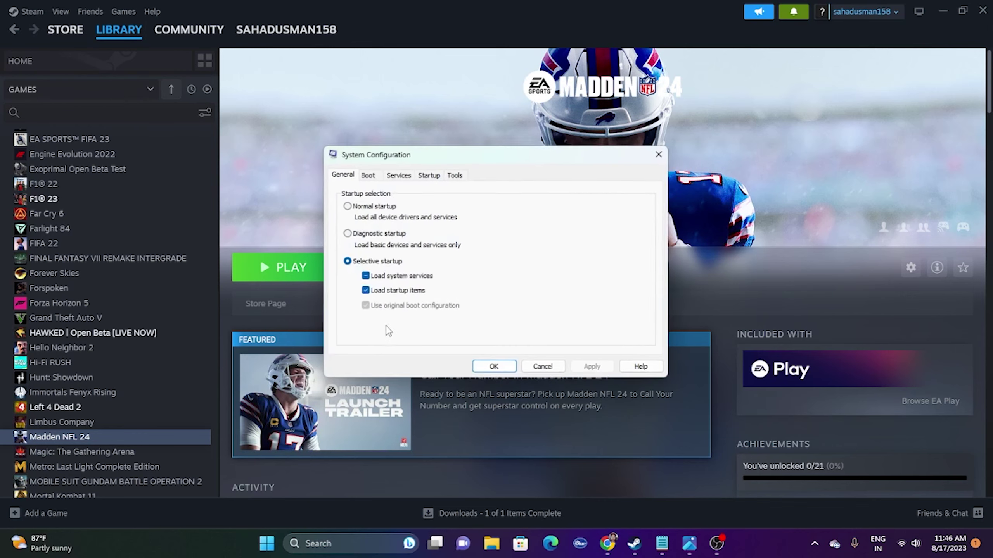
click(406, 177)
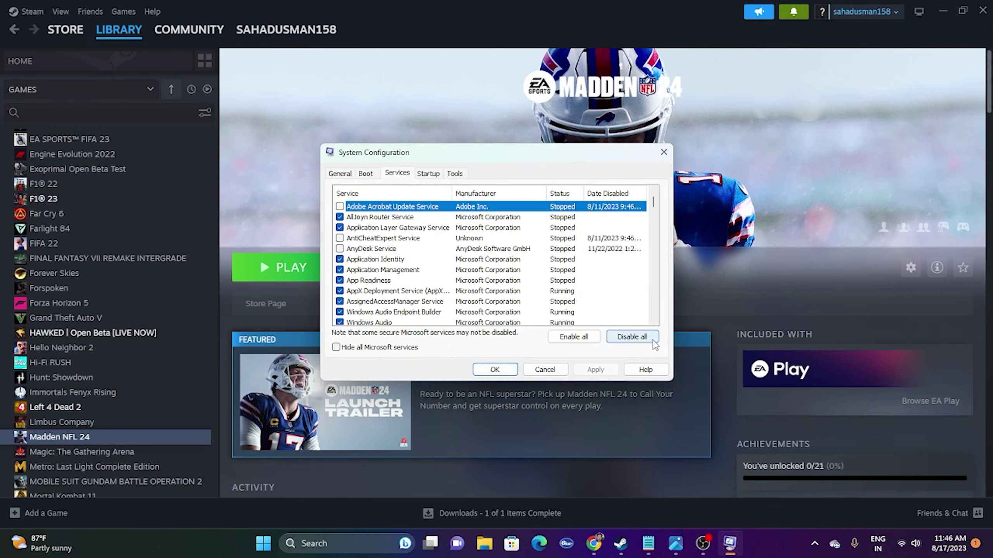
click(408, 352)
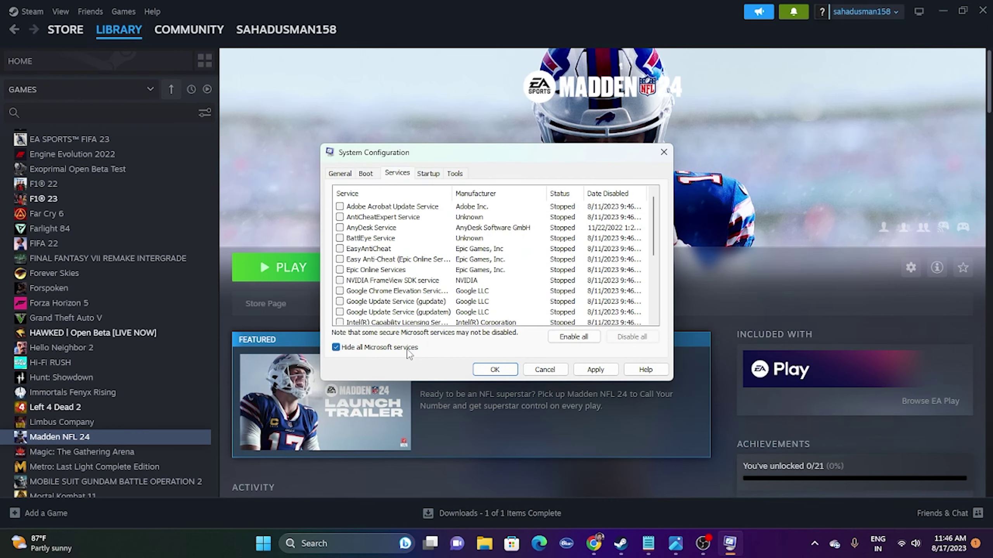
click(595, 370)
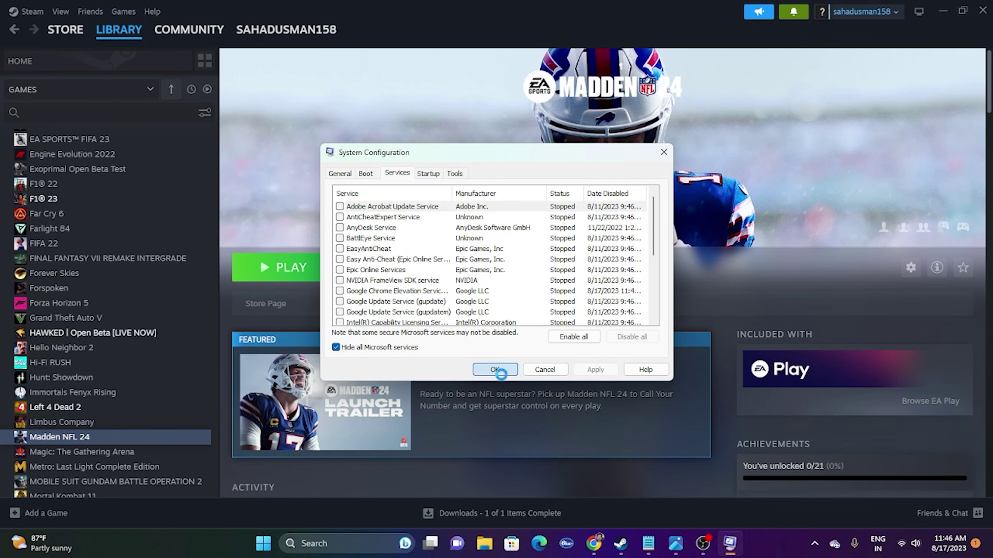
click(494, 370)
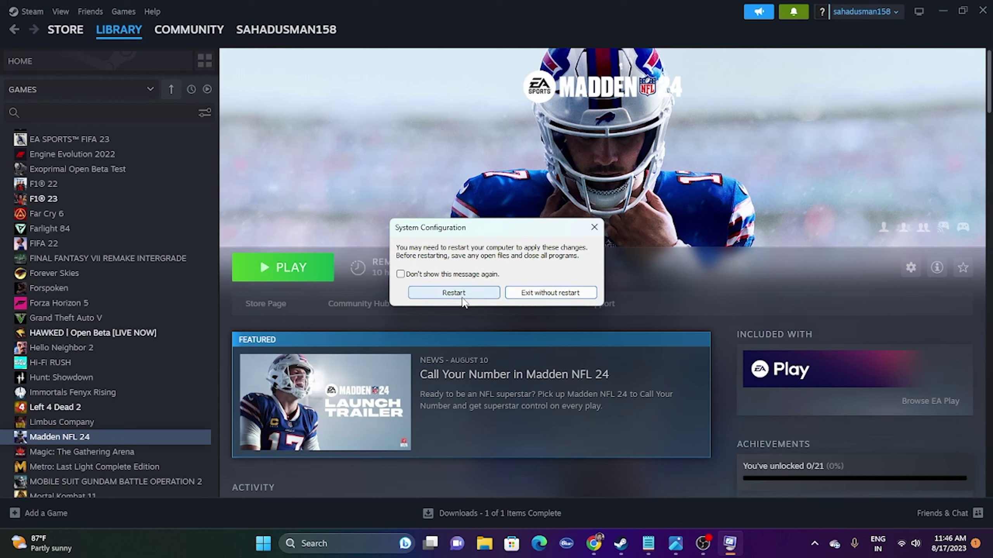
click(595, 228)
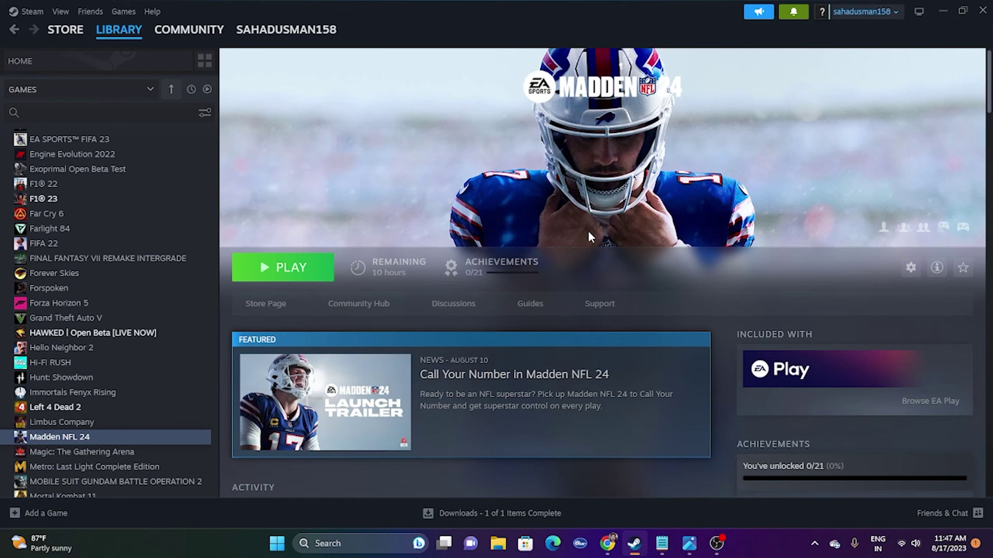
- Check the in-game Steam Overlay setting in the Madden NFL 24 properties and close them
right_click(129, 439)
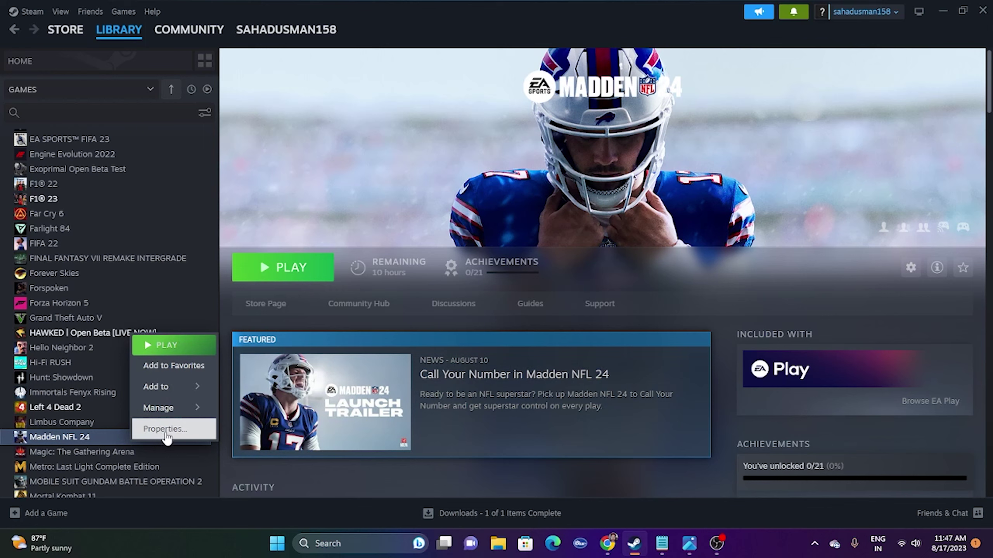
click(166, 429)
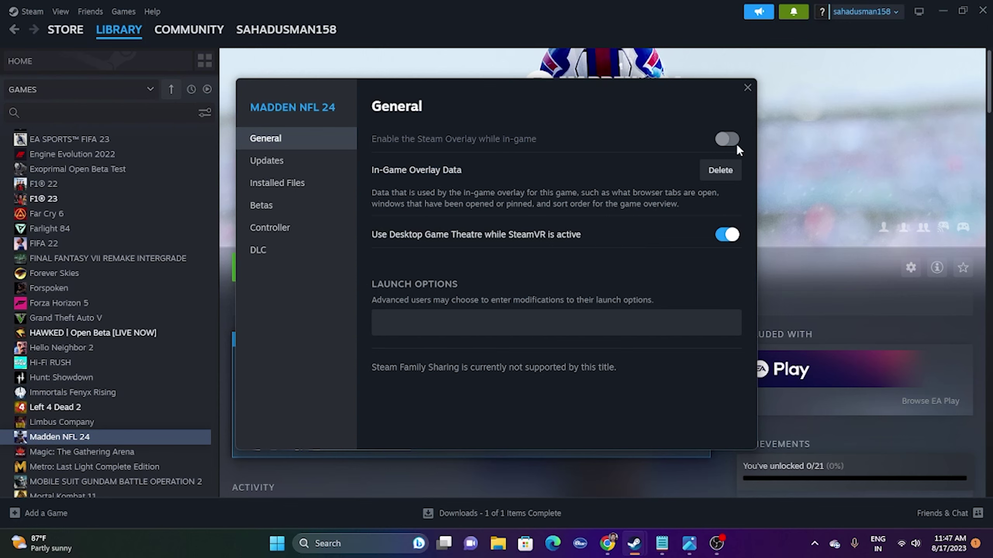
click(747, 88)
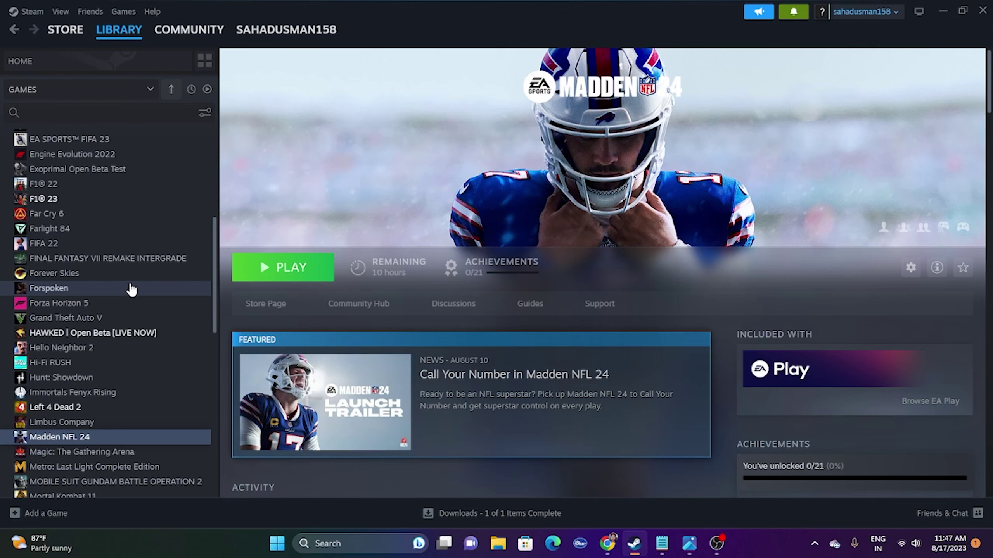
- Set the Madden NFL 24 launch options to -dx12 in the game's properties and close them
right_click(134, 435)
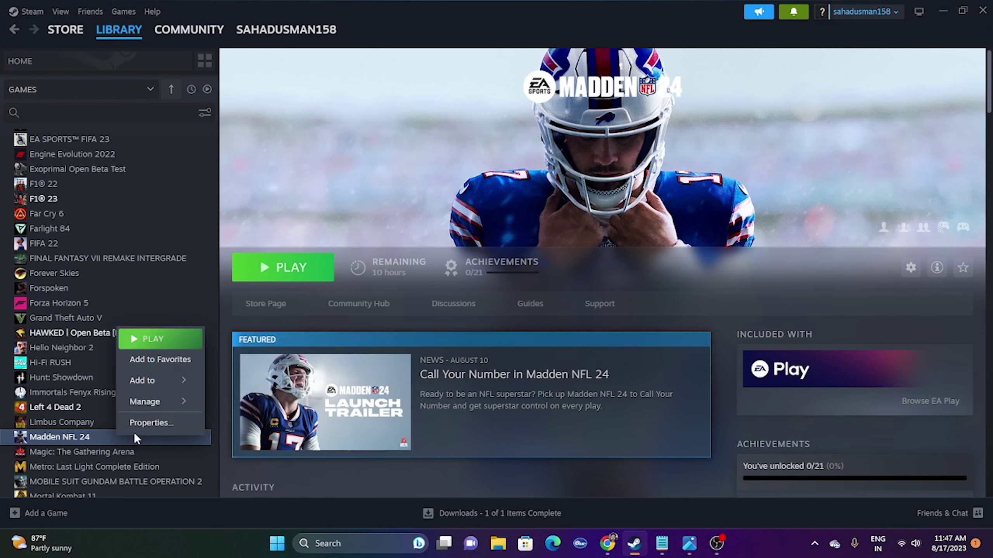
click(164, 423)
click(446, 322)
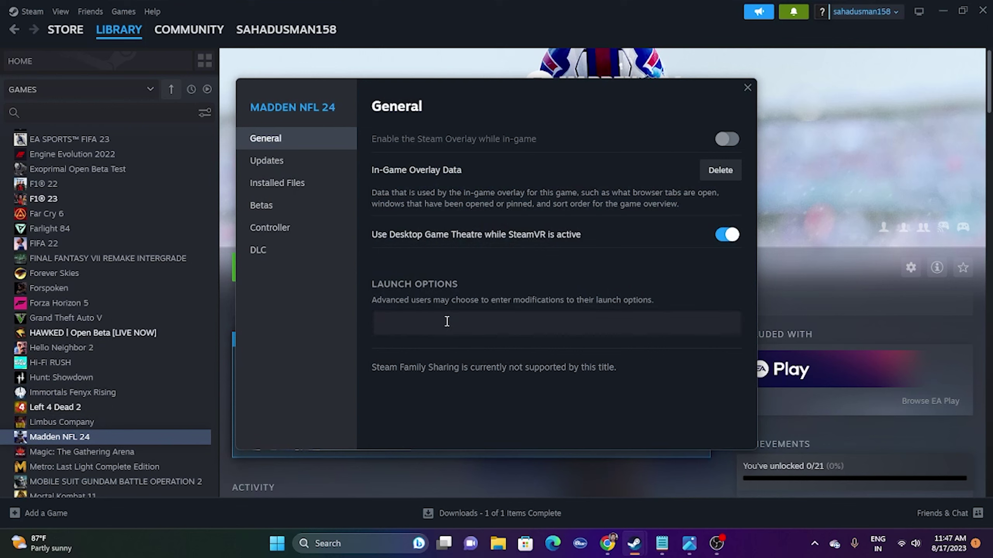
text(-dx11)
key(BackSpace)
text(2)
click(746, 88)
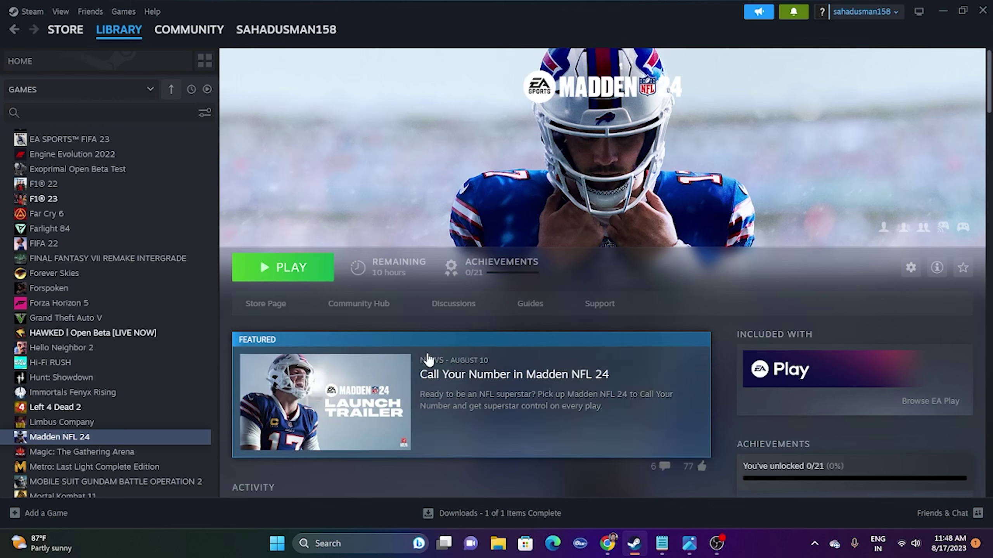
- Review the running apps and background processes in a maximized Task Manager, and close it
right_click(278, 543)
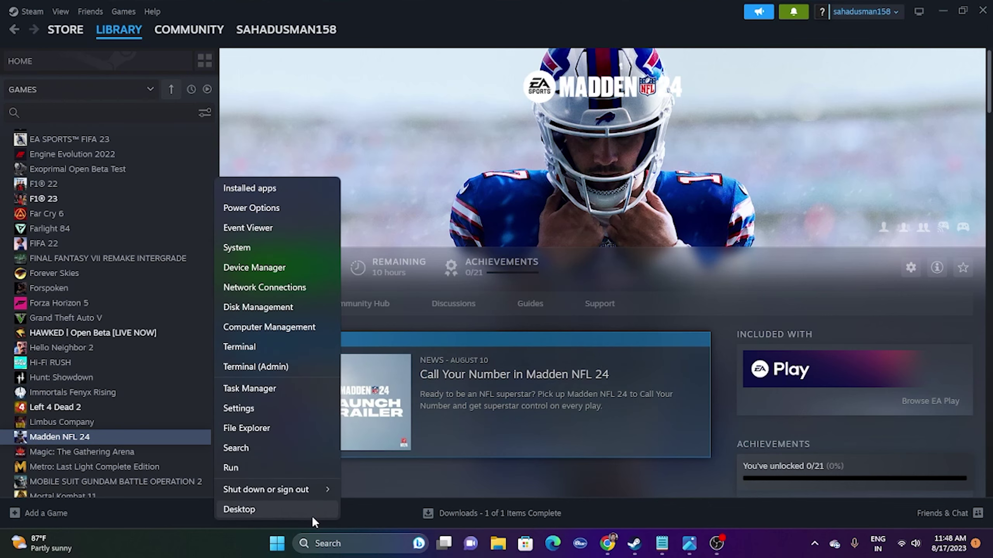
click(284, 388)
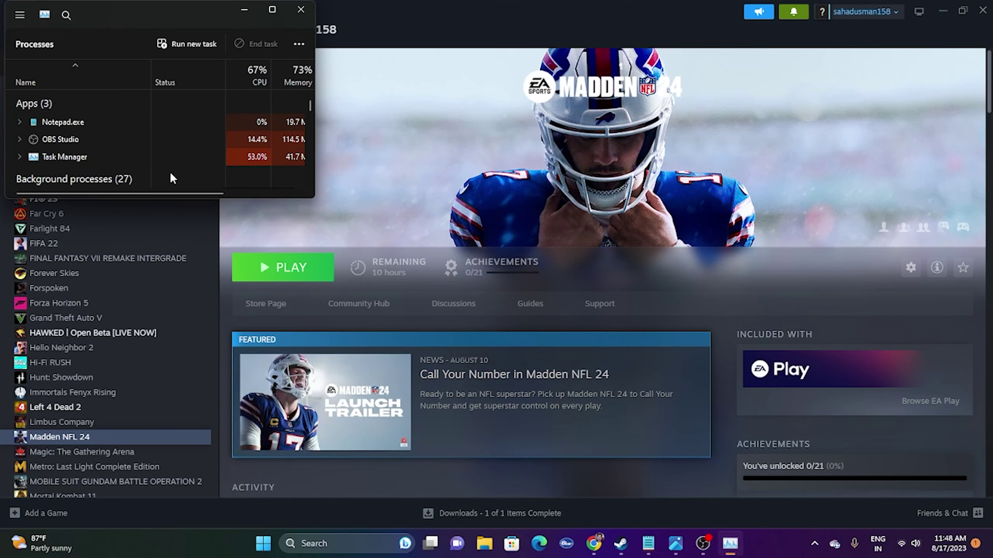
click(272, 9)
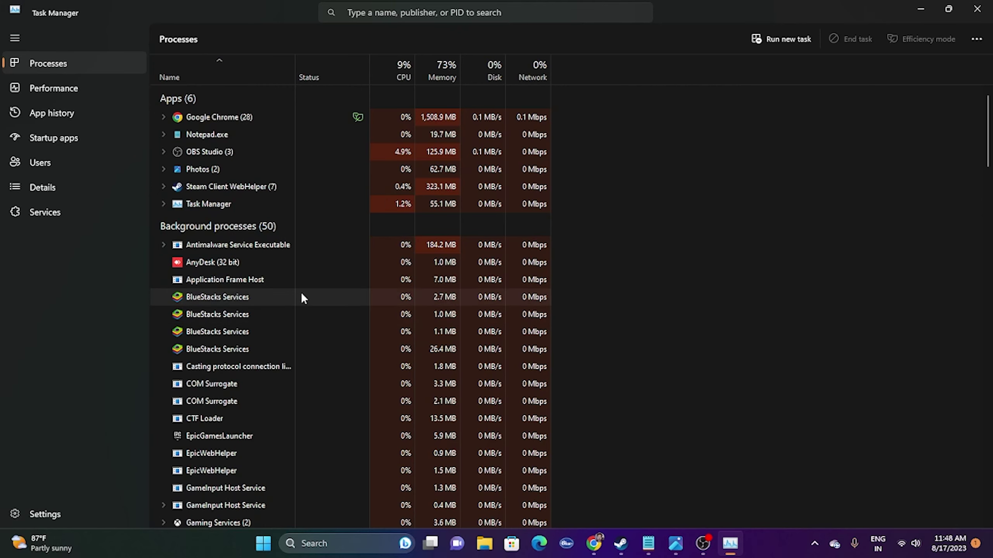
scroll(303, 297, down, 1)
scroll(303, 297, down, 2)
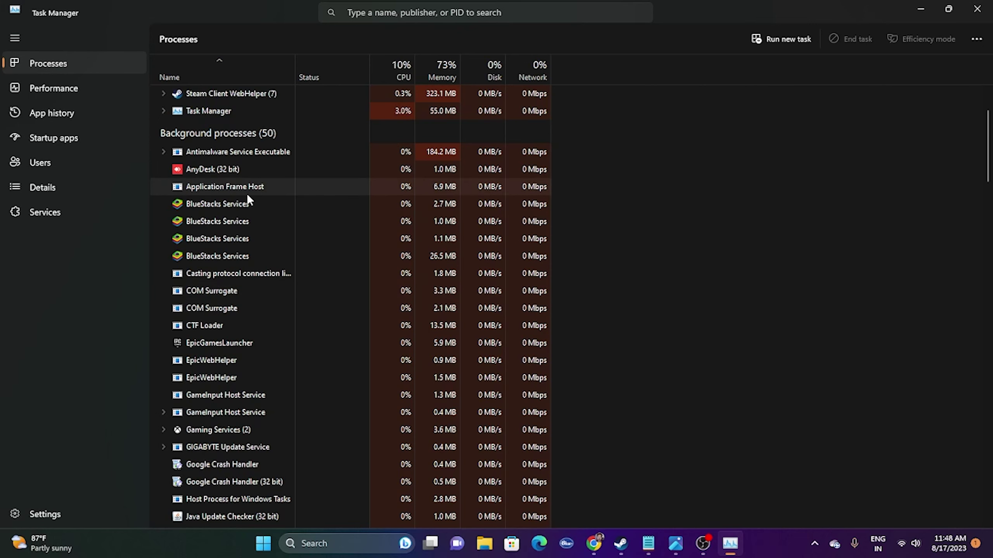
click(978, 8)
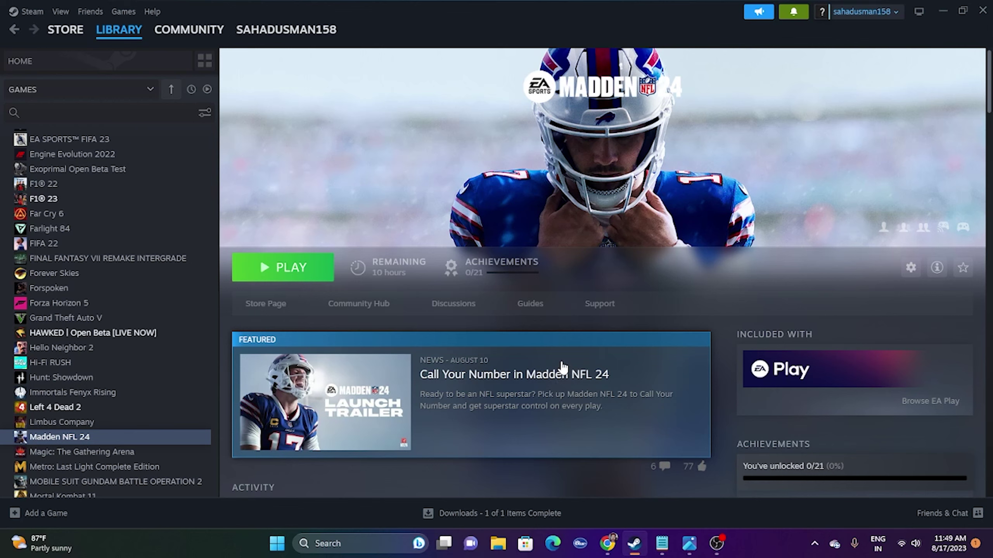
- Open the Windows graphics settings and start browsing for a desktop app to add to the custom options
click(339, 542)
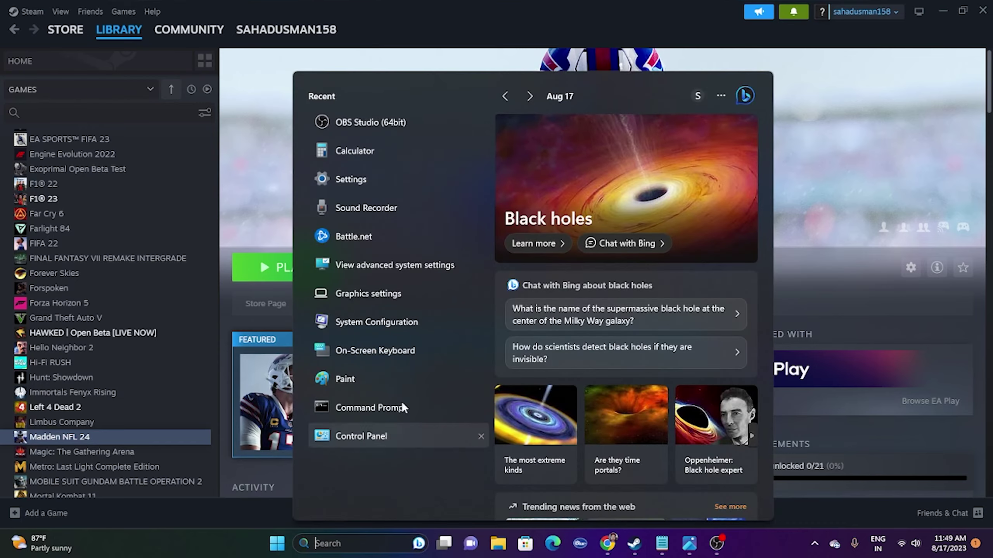
click(388, 291)
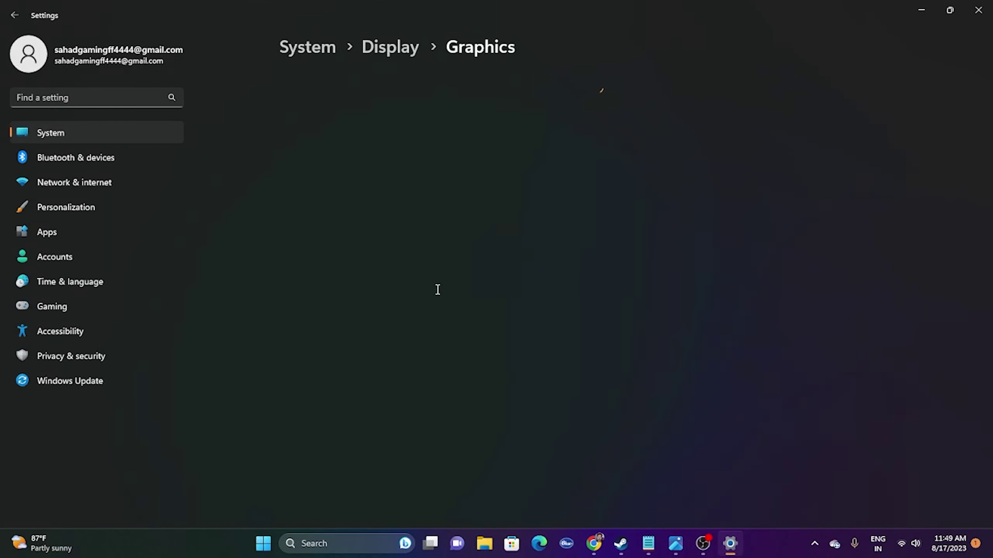
scroll(782, 164, down, 10)
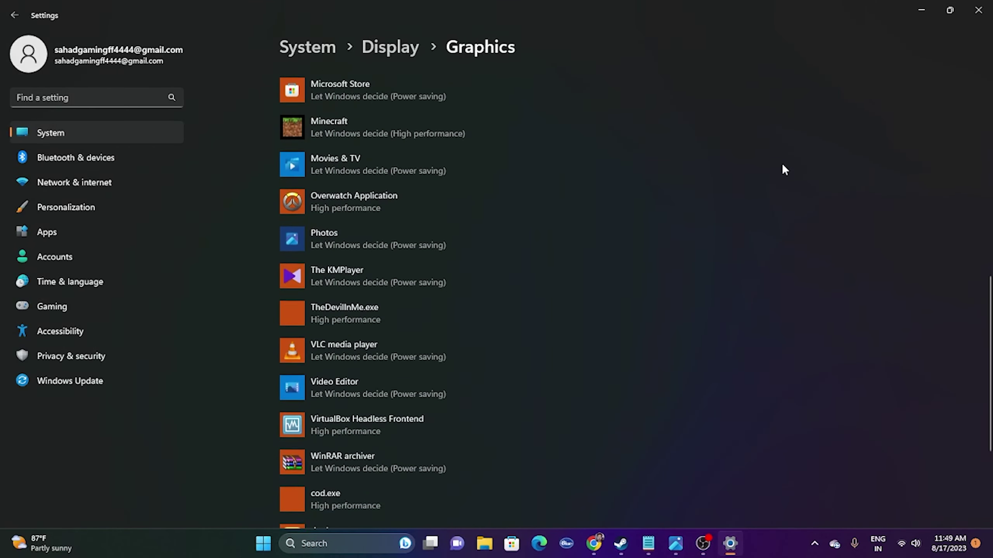
scroll(783, 167, up, 15)
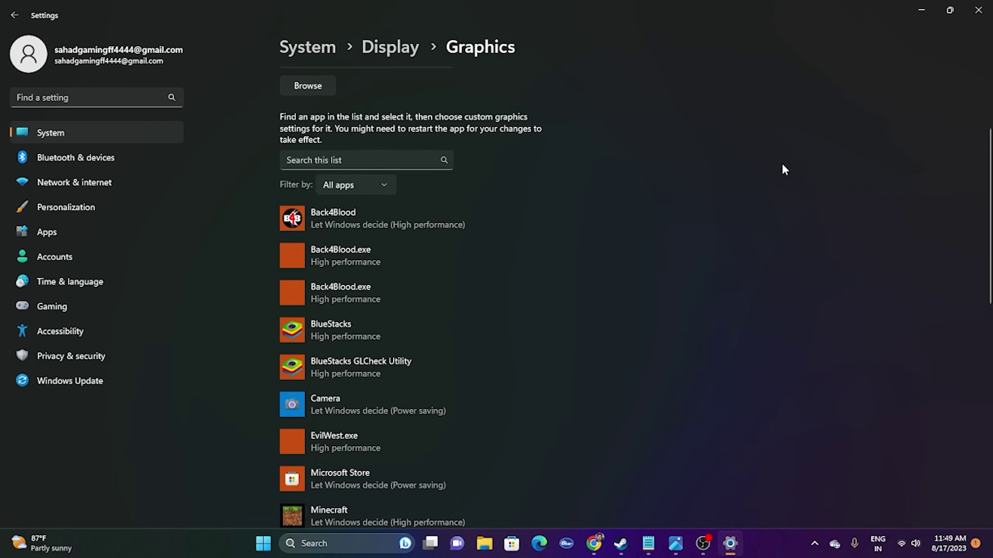
click(325, 220)
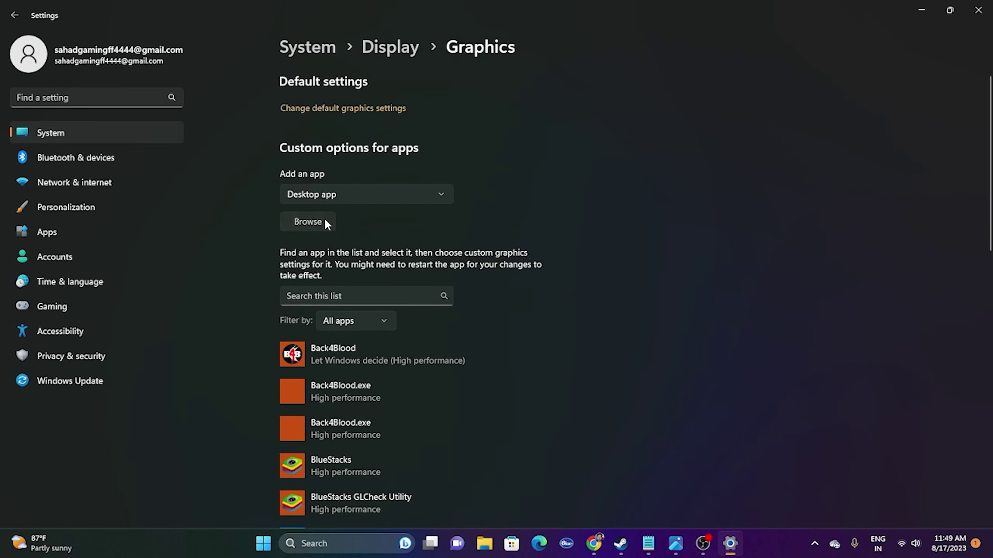
- Add the Madden24 application from SteamLibrary\steamapps\common\Madden NFL 24 on drive D to the custom graphics options
scroll(59, 216, down, 3)
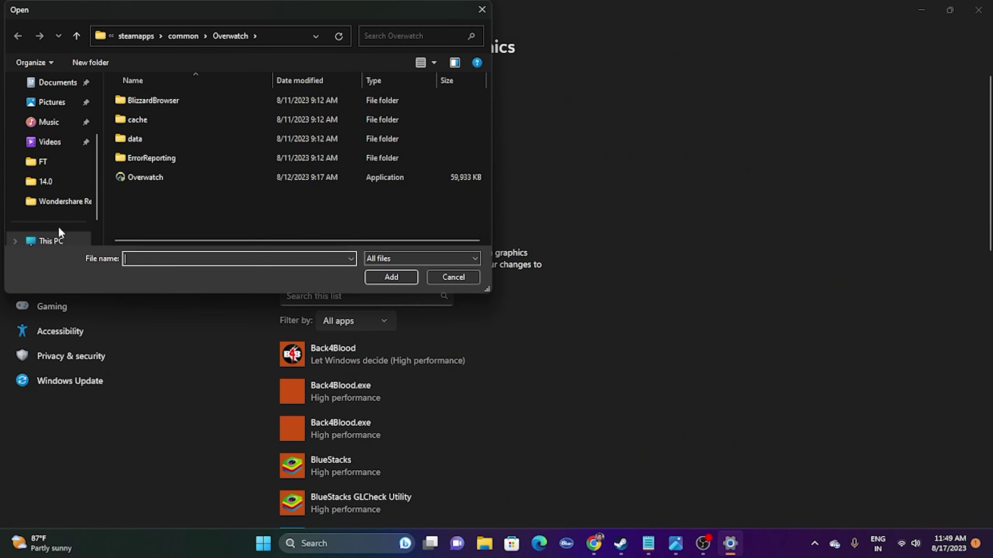
click(68, 225)
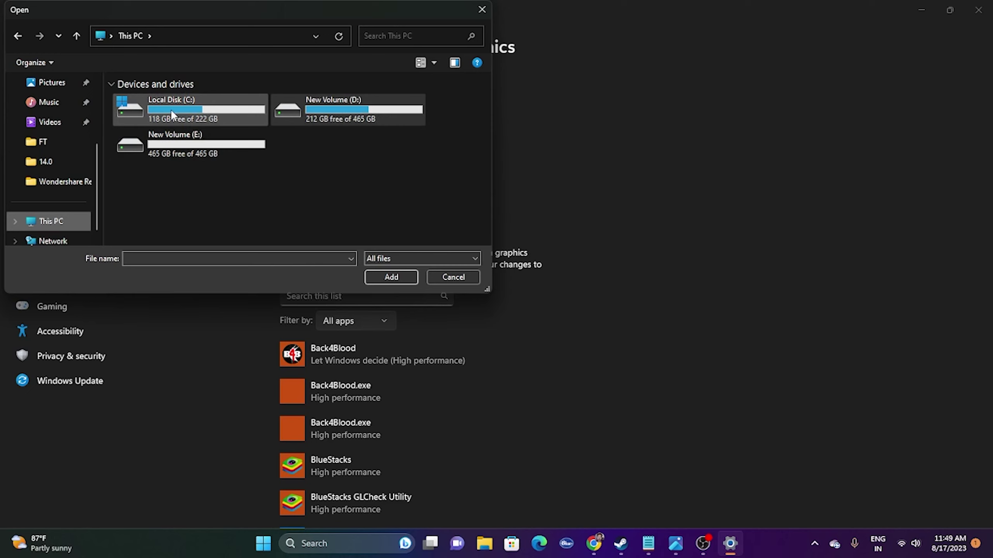
double_click(356, 113)
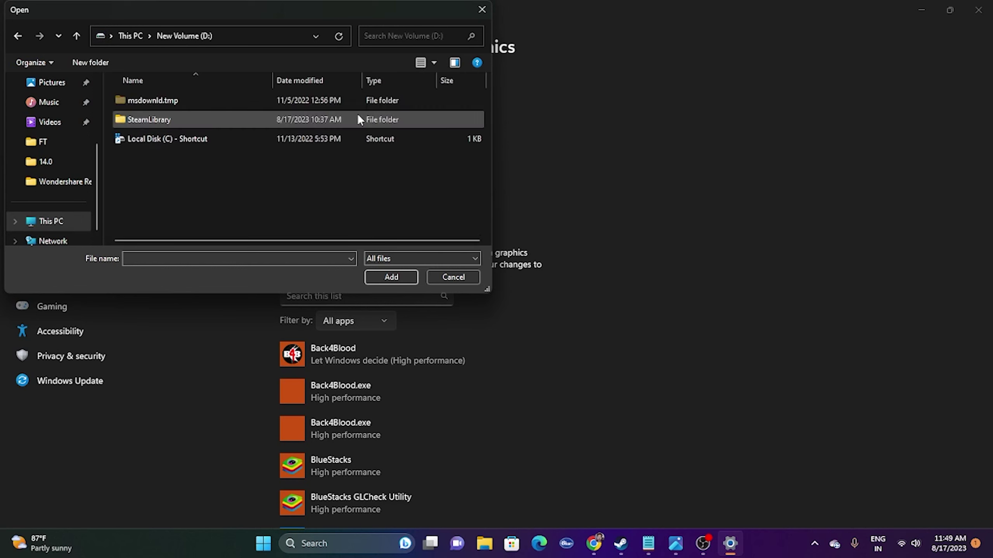
double_click(170, 115)
double_click(168, 98)
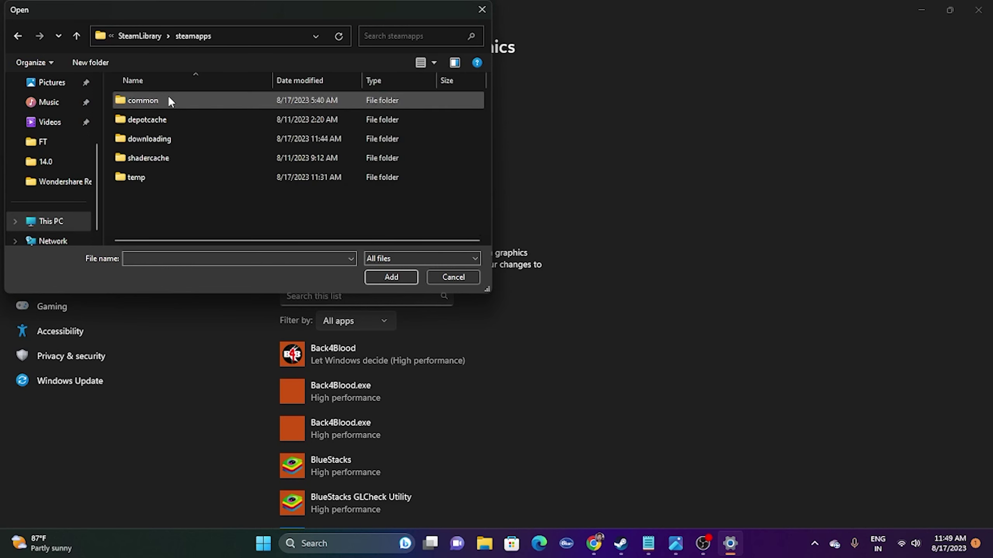
double_click(168, 103)
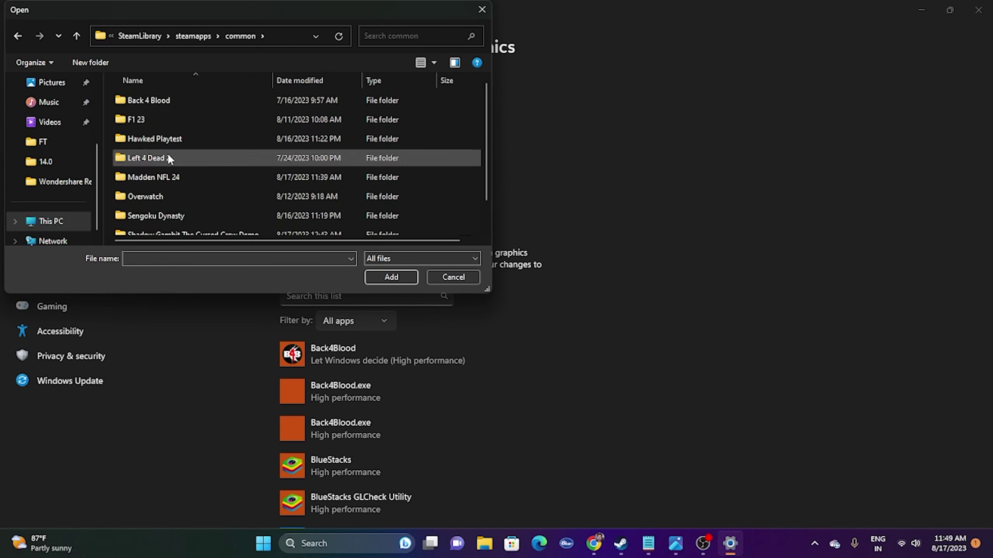
double_click(165, 176)
scroll(211, 184, down, 2)
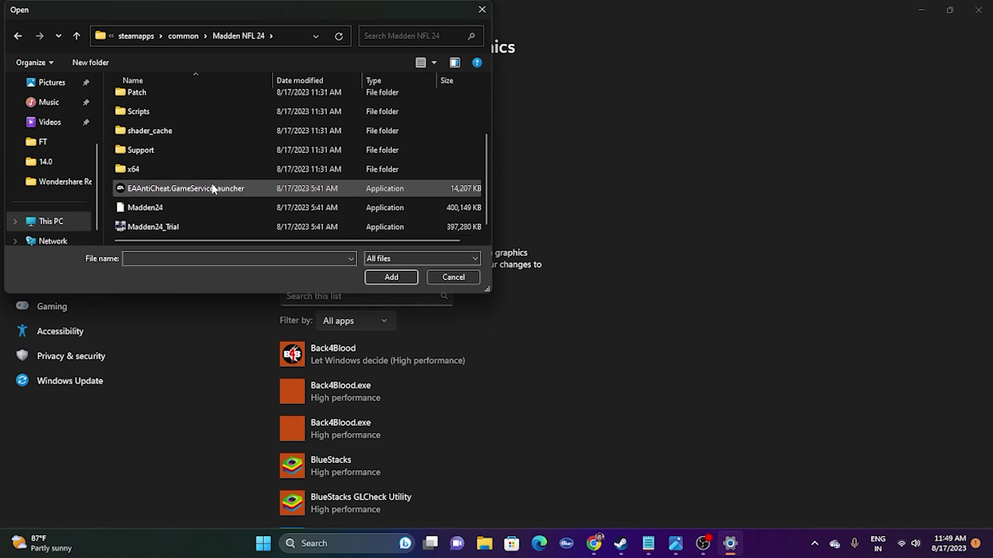
click(187, 207)
click(387, 277)
- Set the graphics preference of Madden NFL 24 to High performance, save it and close Settings
scroll(859, 219, down, 3)
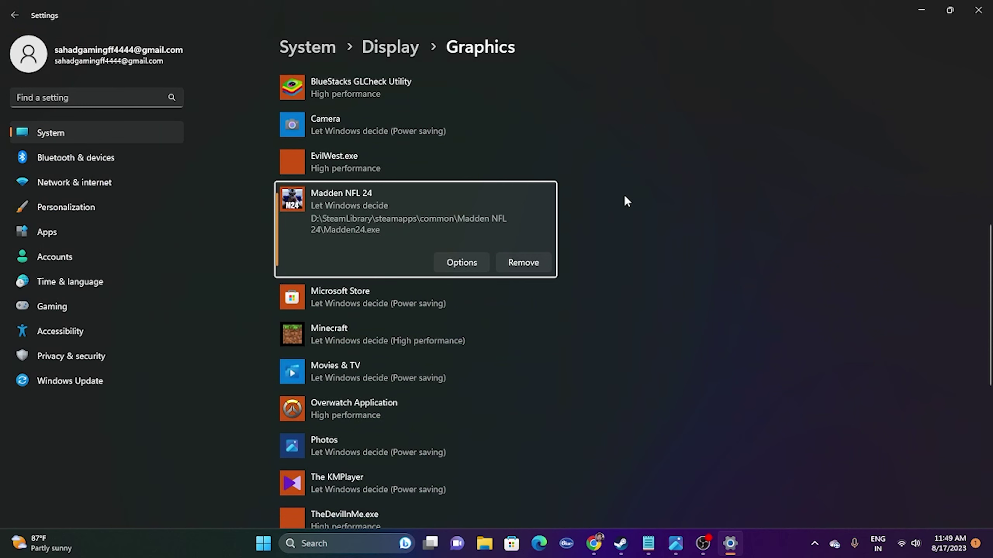
click(459, 258)
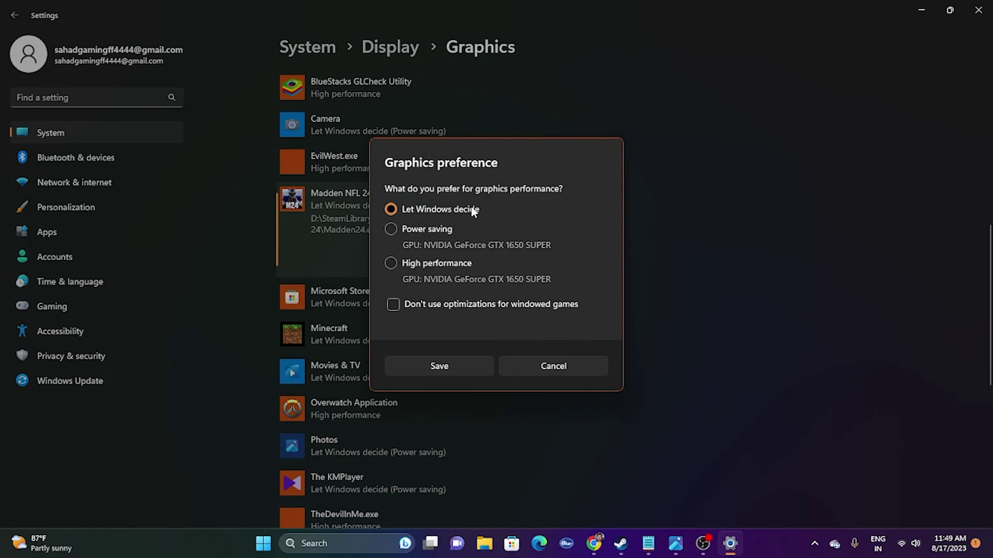
click(393, 264)
click(412, 374)
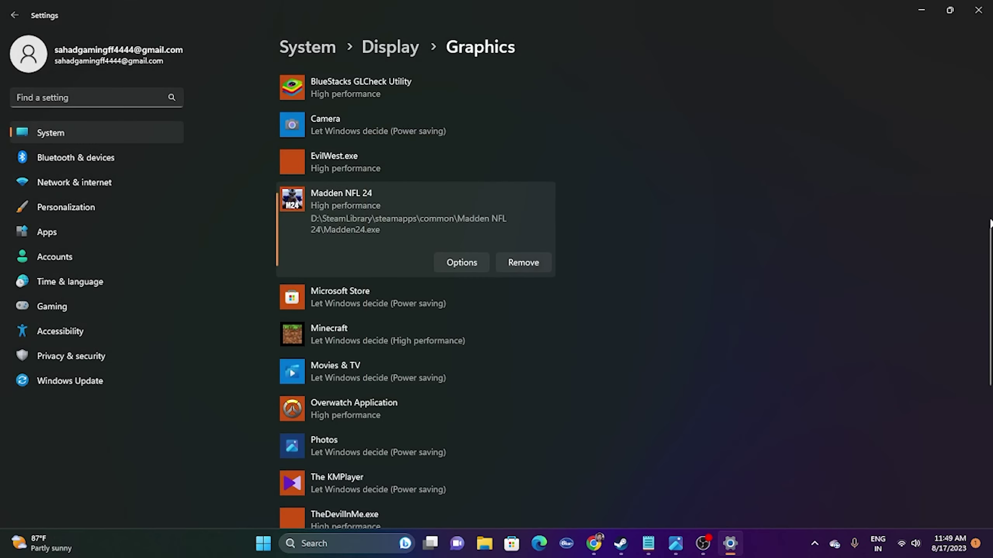
click(982, 5)
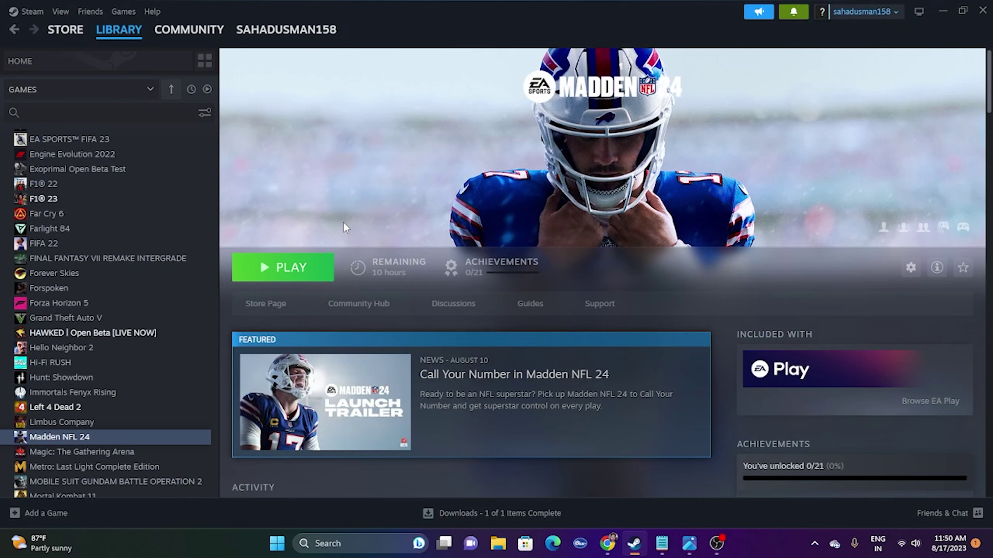
- Minimize Steam and open the Virtual Memory settings from the advanced system performance options
click(941, 11)
click(416, 541)
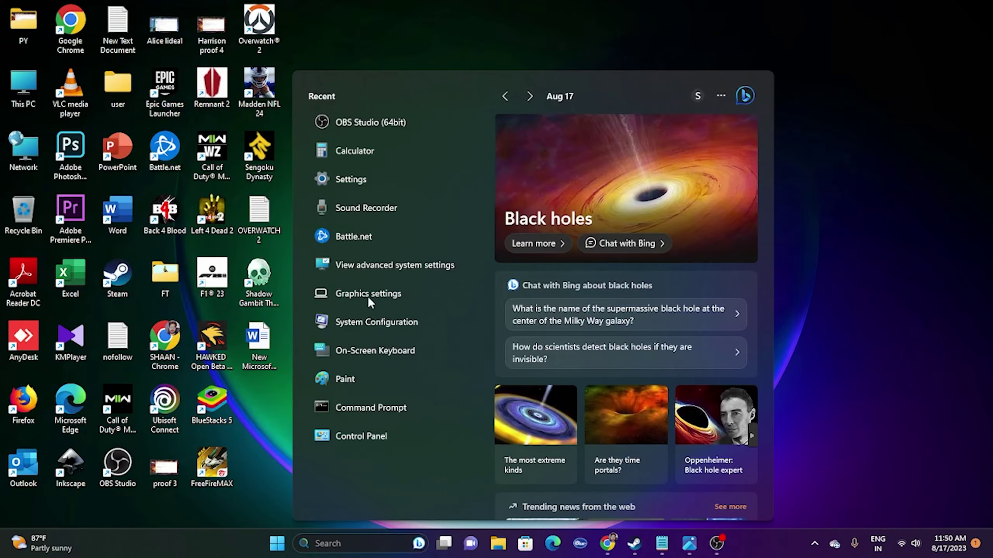
click(380, 273)
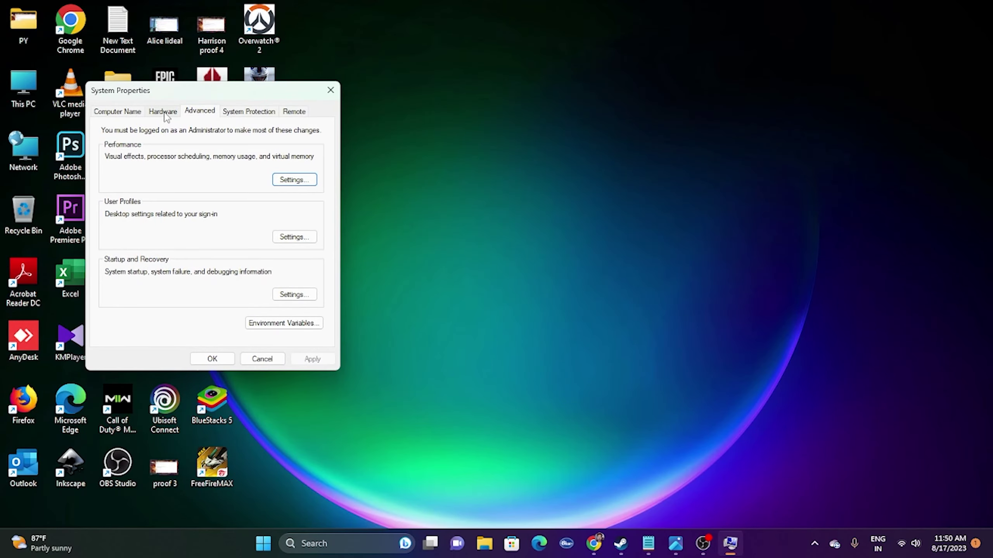
click(308, 181)
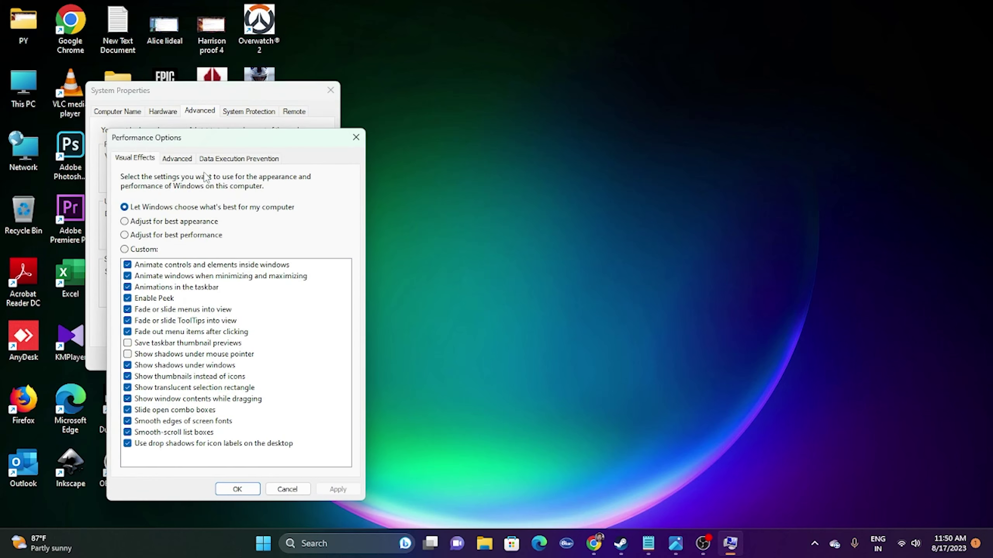
click(178, 159)
click(317, 323)
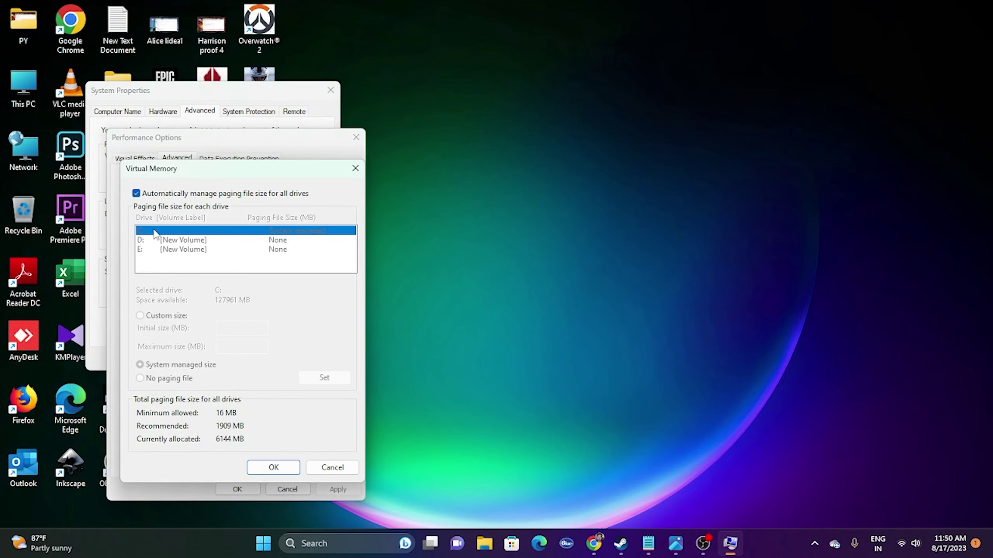
- Turn off automatic paging file management for all drives and choose a custom paging file size for drive D
click(137, 194)
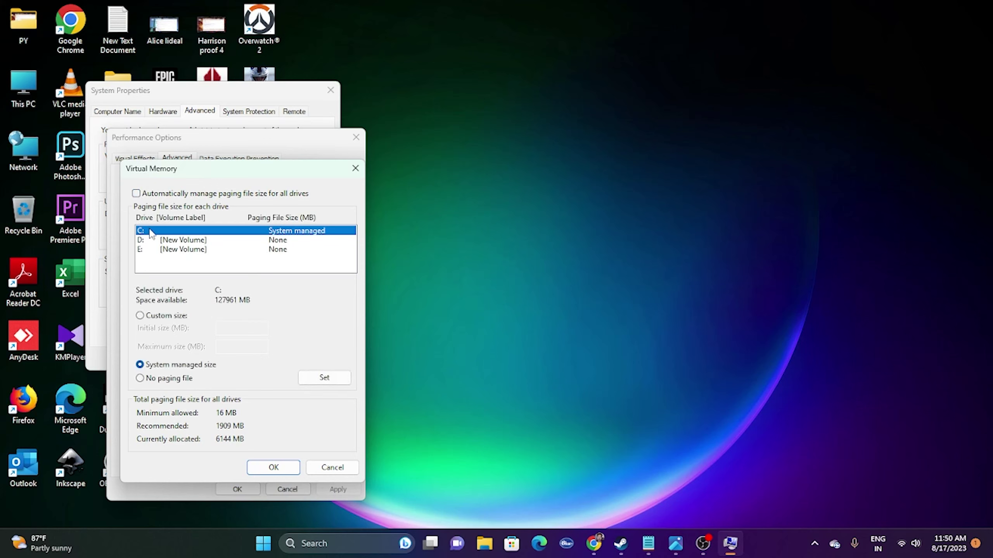
click(136, 193)
click(137, 193)
click(141, 241)
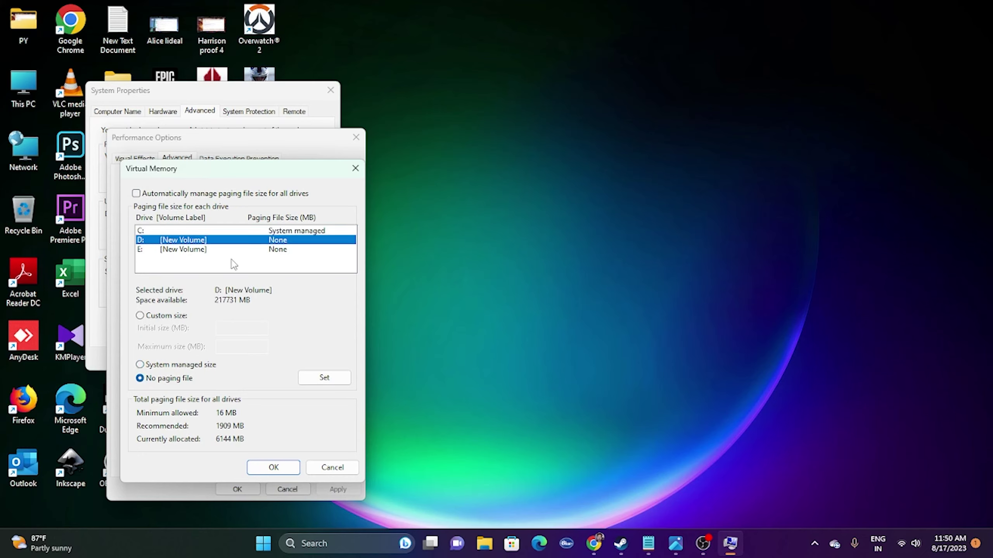
click(141, 316)
click(256, 331)
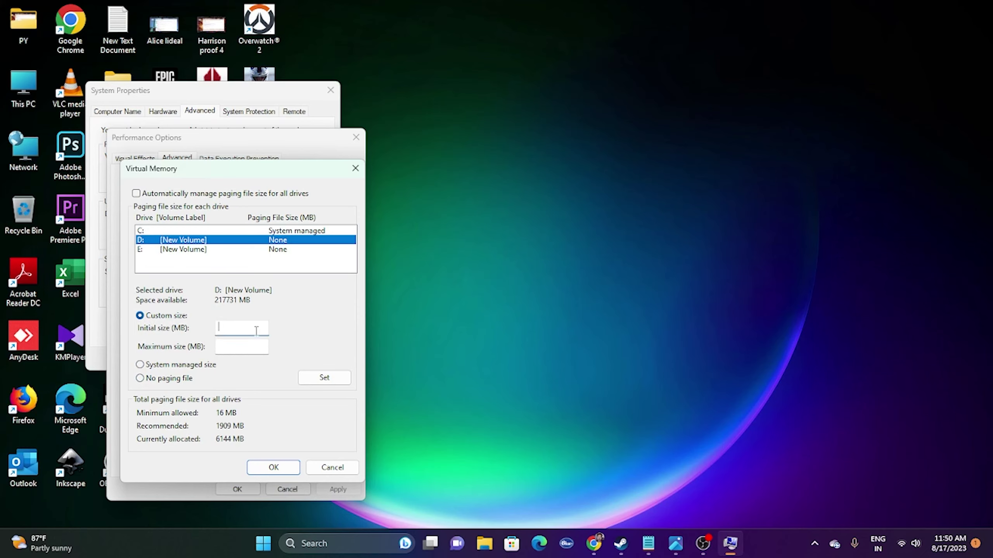